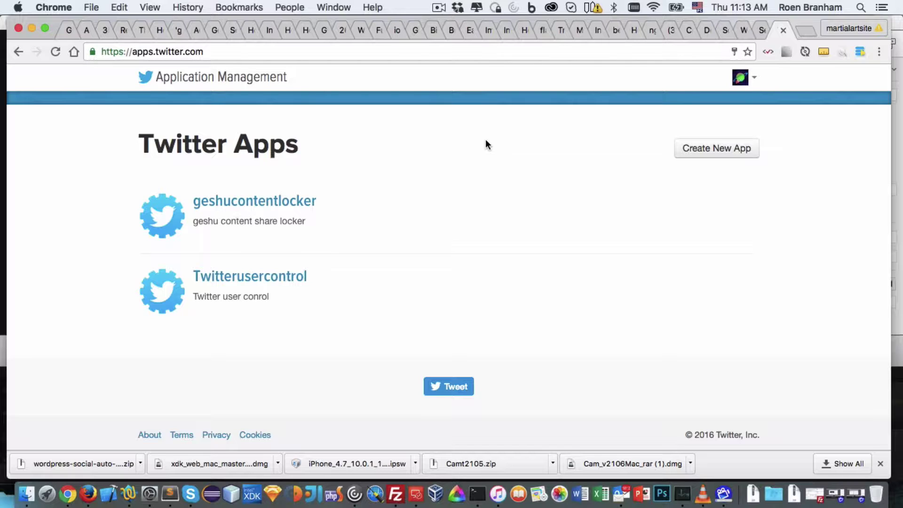
- Switch to the plugin's 'Create your twitter App' documentation page
left_click(741, 32)
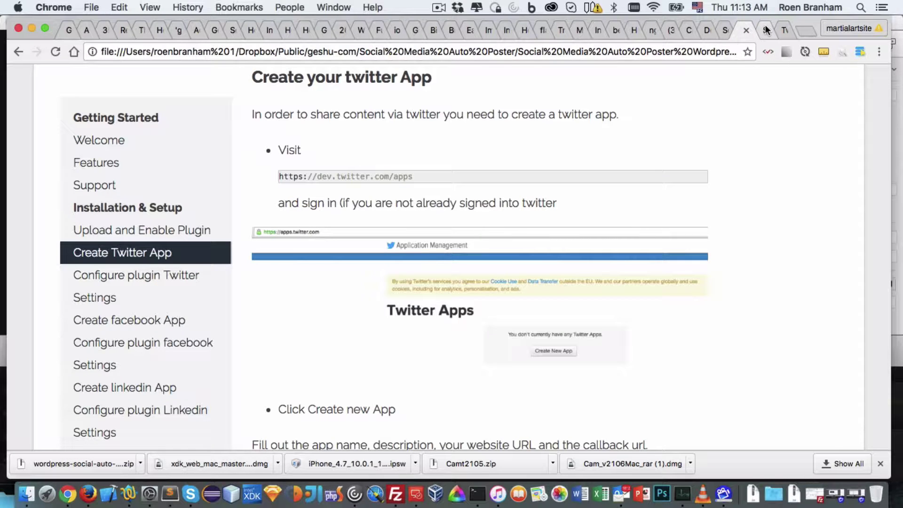
- Review the Social Auto Post settings, checking the filled Facebook credentials and the empty Twitter section
left_click(764, 28)
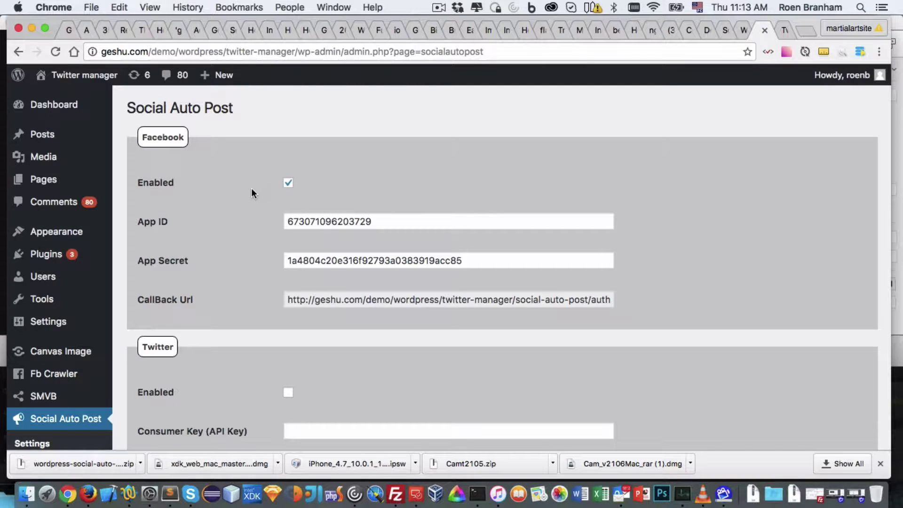
scroll(252, 193, "down", 5)
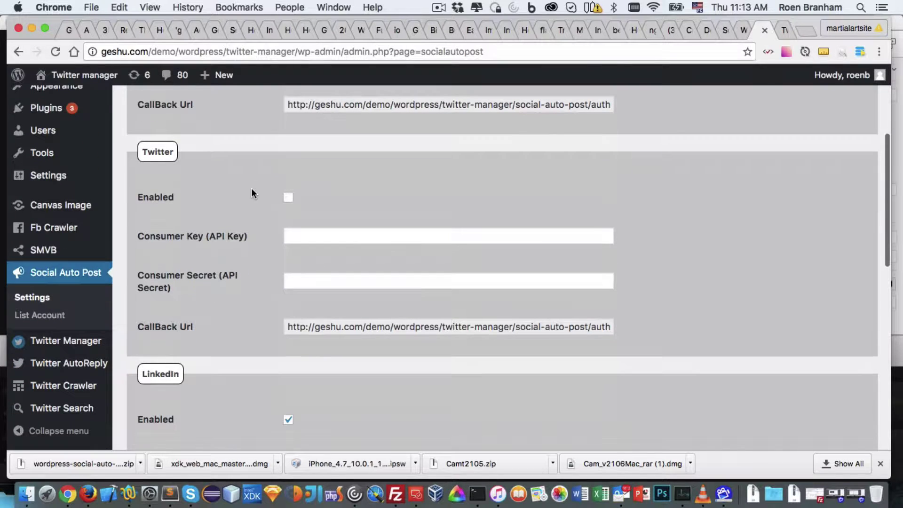
scroll(252, 193, "up", 2)
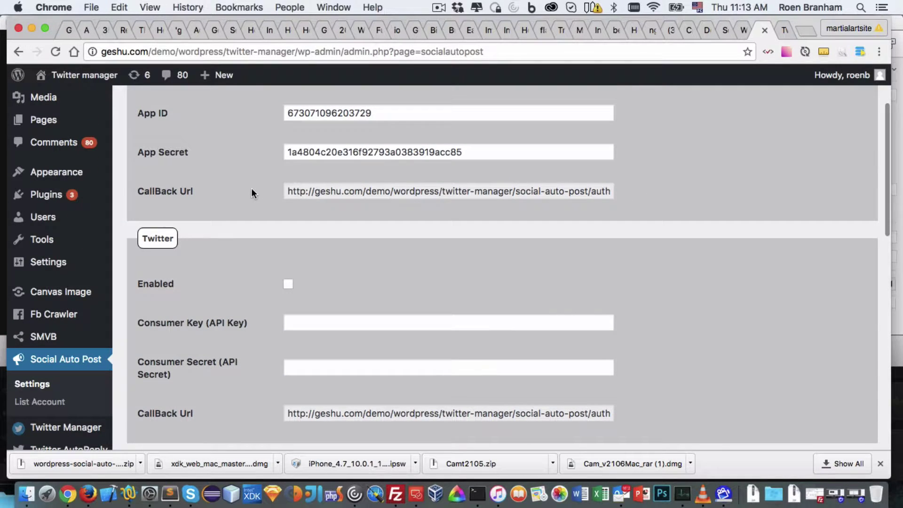
scroll(239, 200, "up", 3)
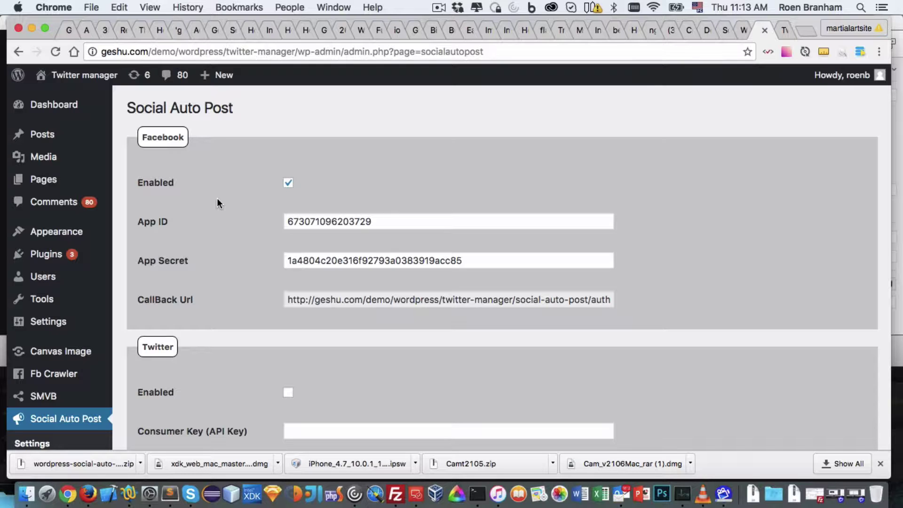
scroll(216, 202, "down", 7)
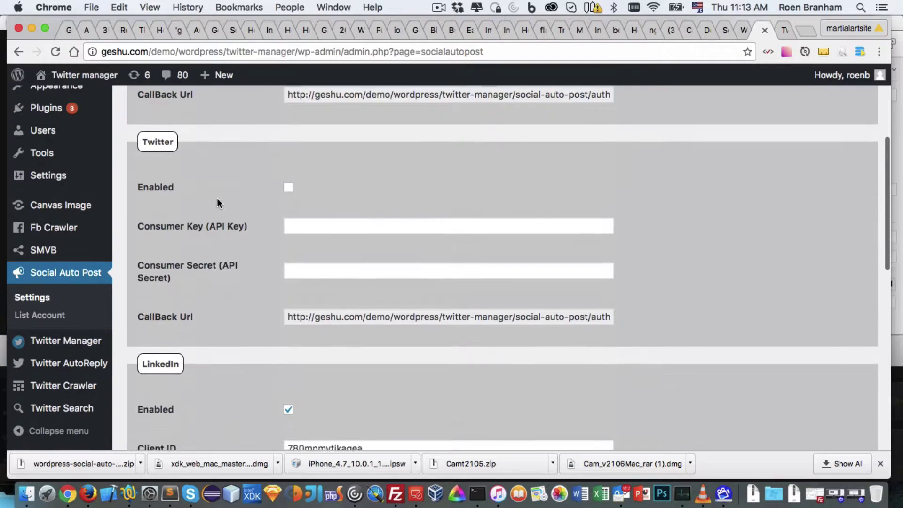
scroll(217, 202, "up", 4)
scroll(216, 199, "up", 3)
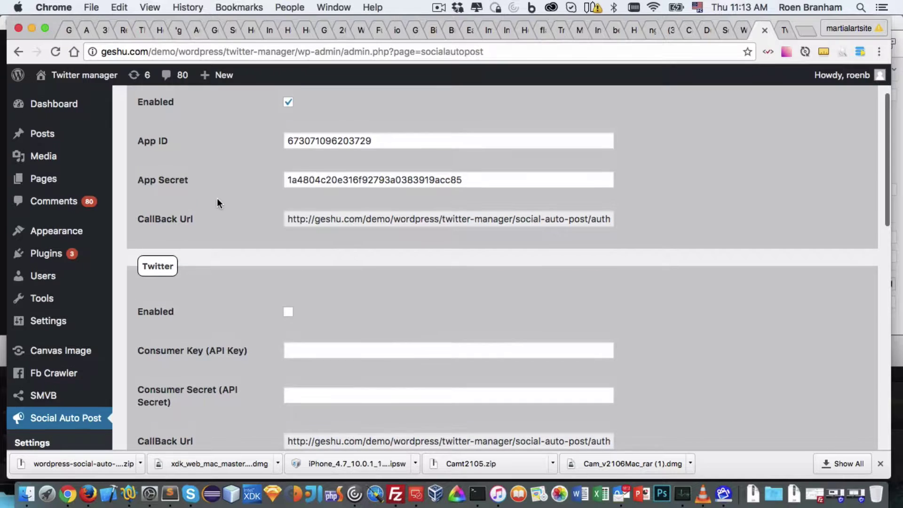
scroll(216, 198, "up", 3)
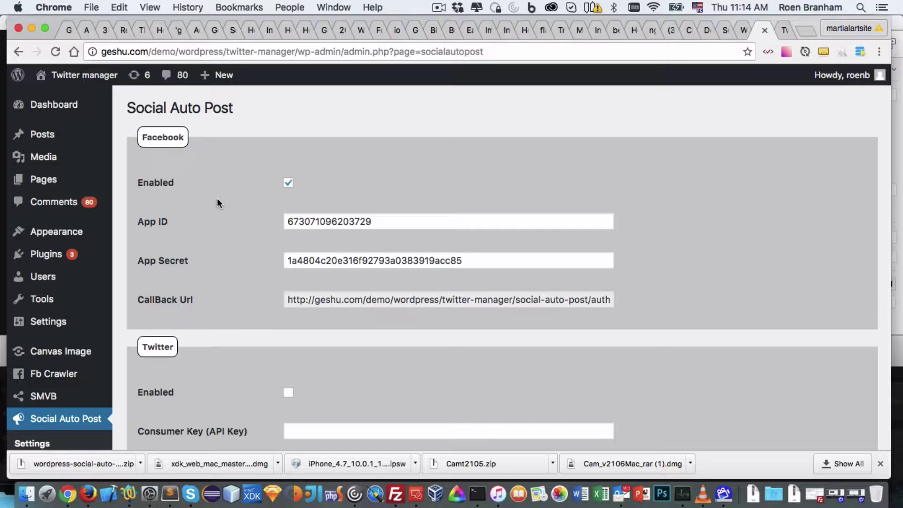
scroll(230, 241, "down", 5)
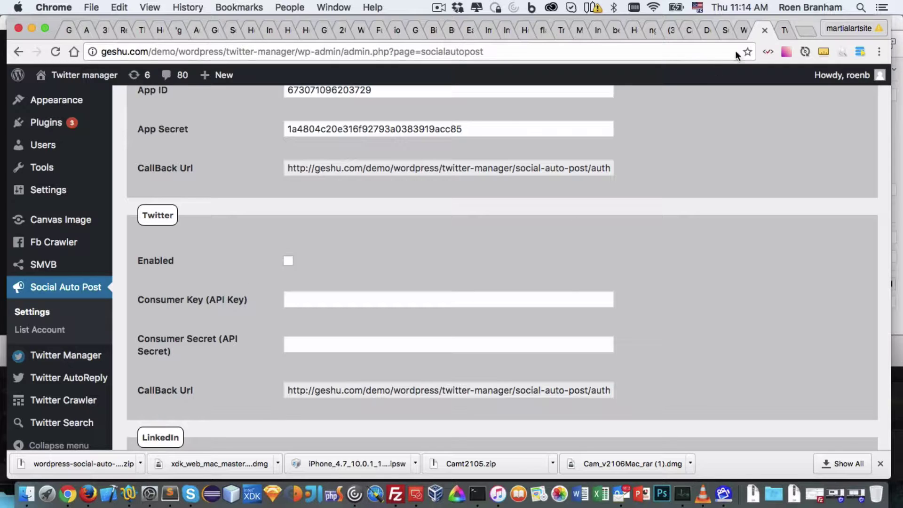
- Start a new Twitter app named geshutestapp2, described as 'testing geshu twiter app'
left_click(784, 29)
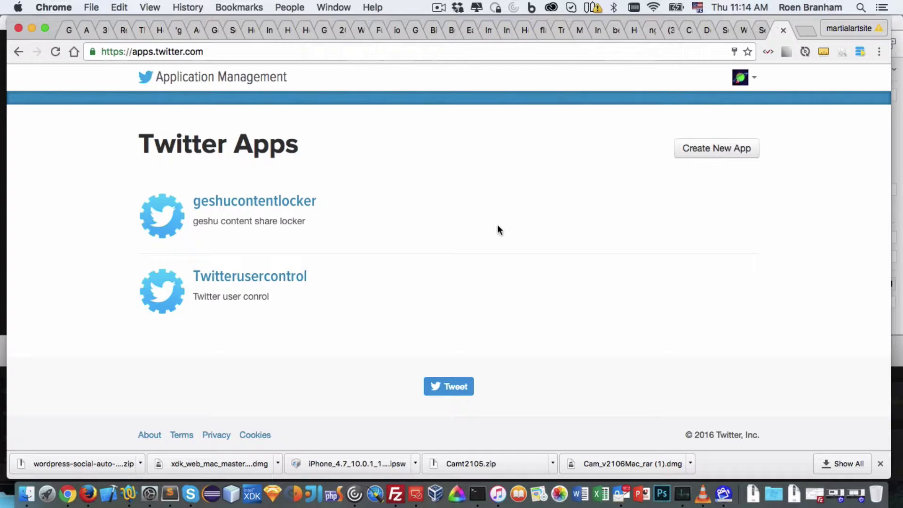
left_click(709, 151)
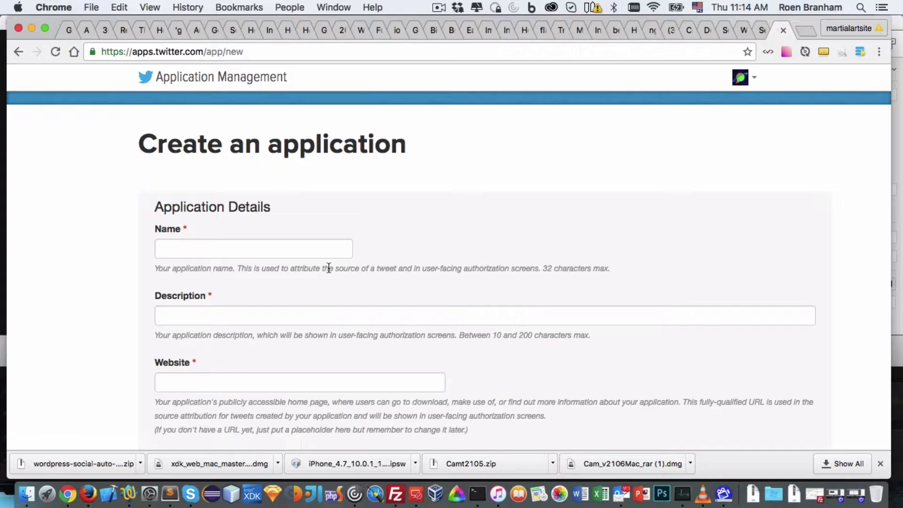
left_click(331, 250)
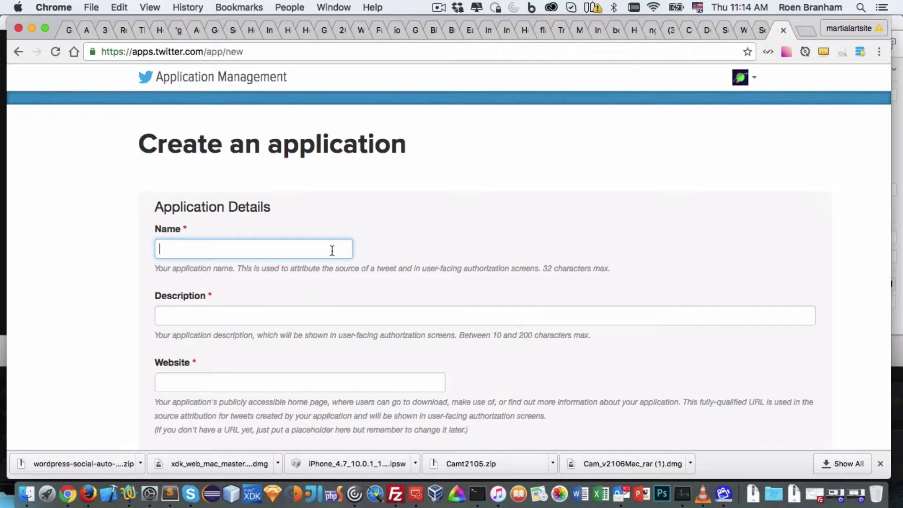
type("geshutes")
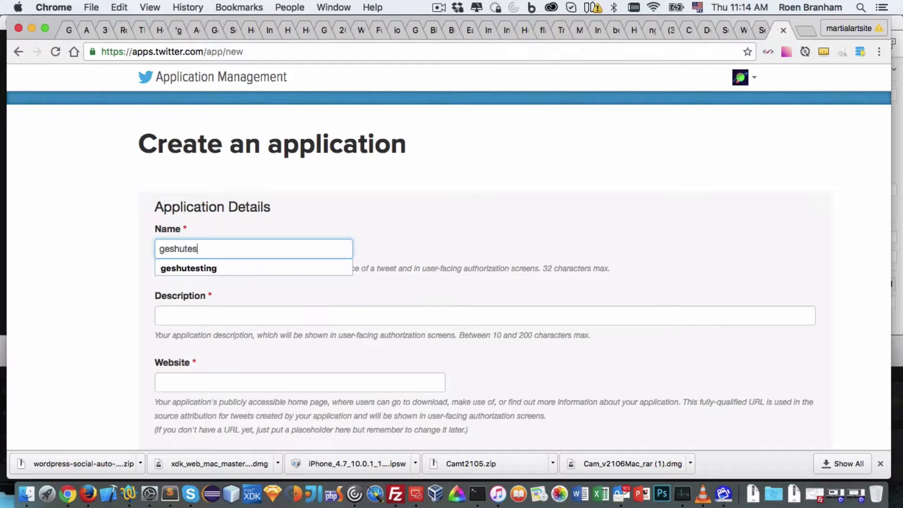
type("tapp2")
left_click(159, 316)
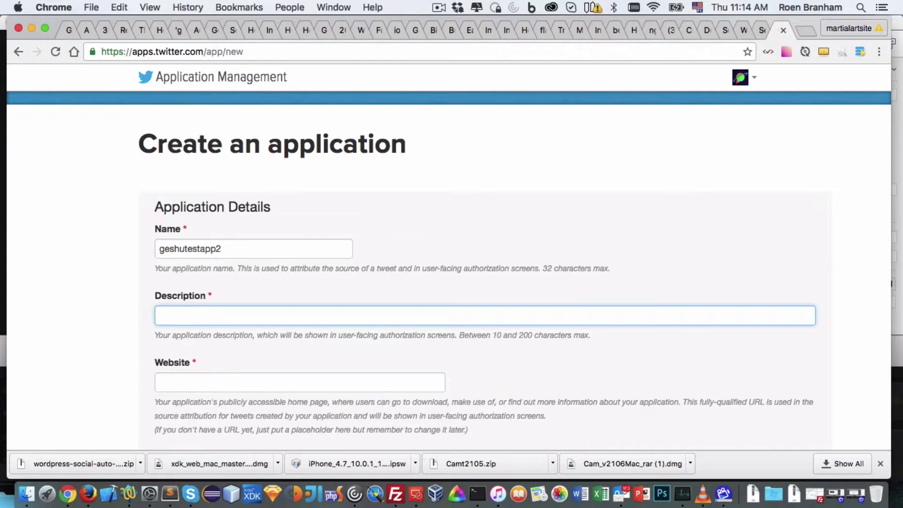
type("testing geshu twiter app")
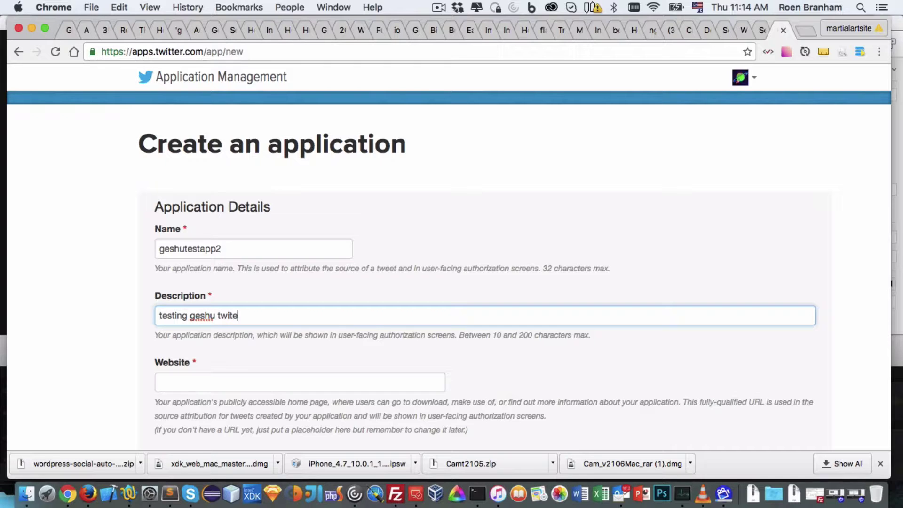
key("Tab")
type("https://")
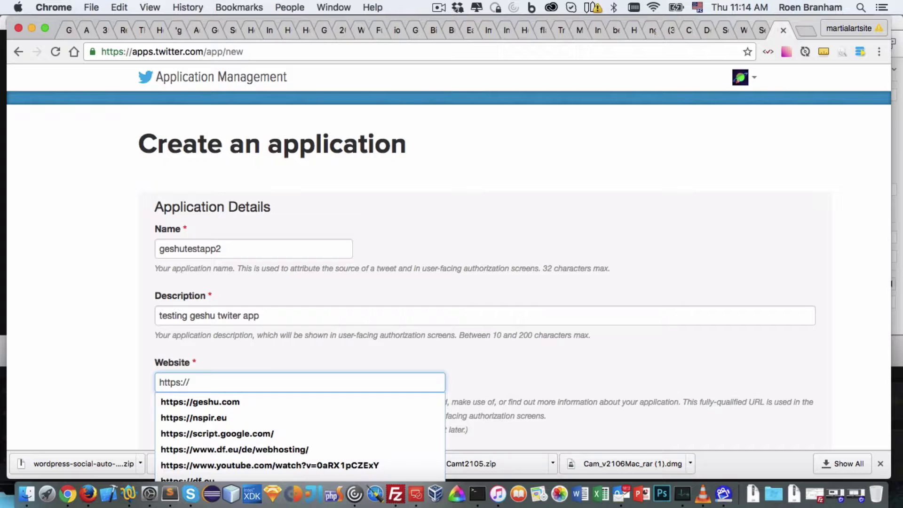
key("Down")
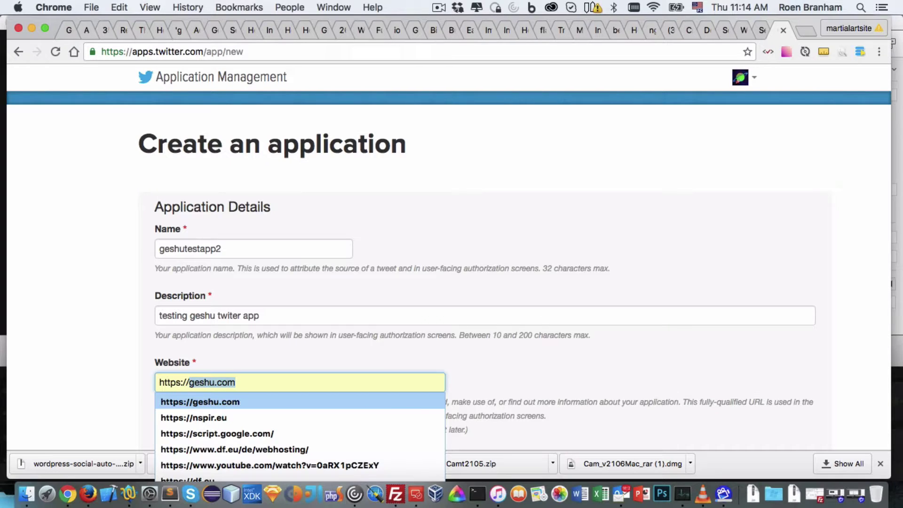
key("Return")
scroll(471, 206, "down", 5)
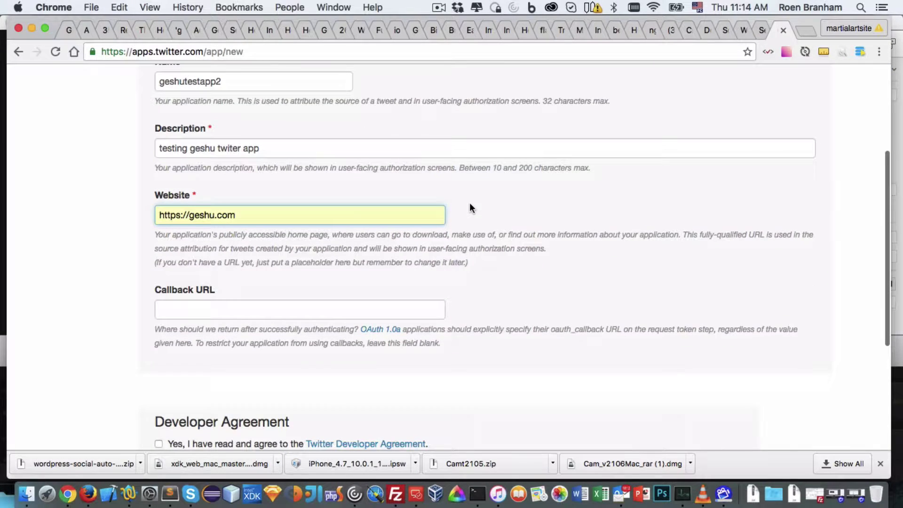
left_click(309, 309)
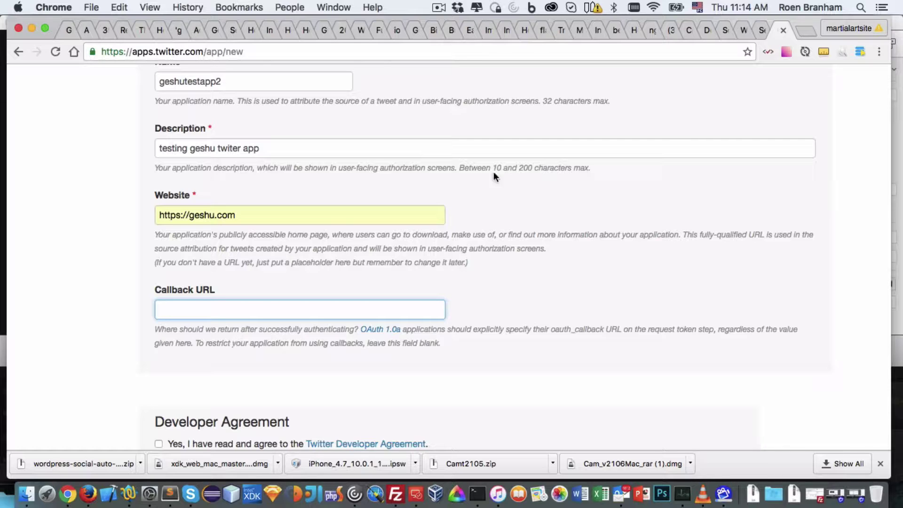
- Copy the Twitter CallBack Url value from the Social Auto Post settings
left_click(741, 30)
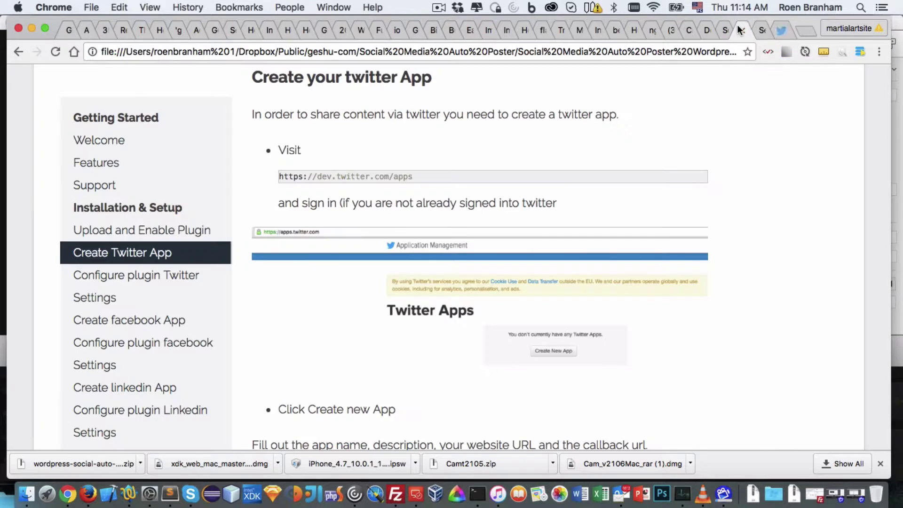
left_click(766, 31)
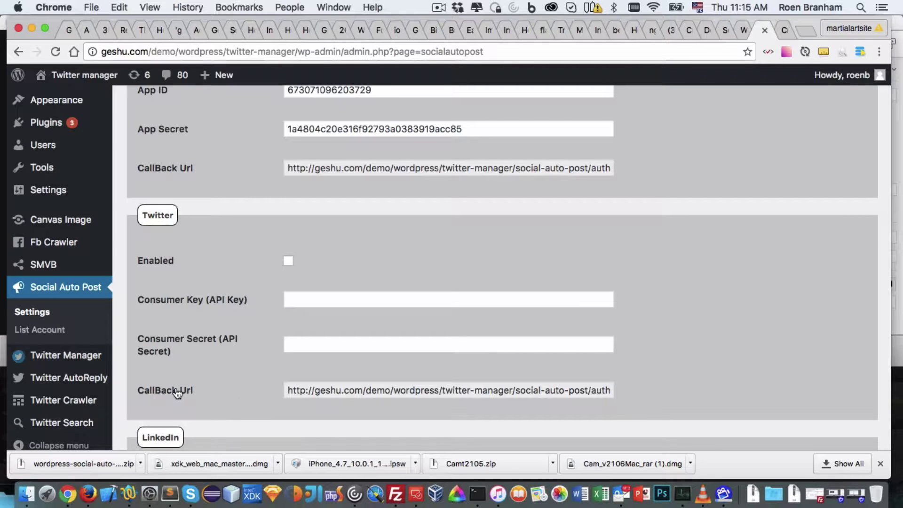
double_click(314, 388)
left_click(313, 385)
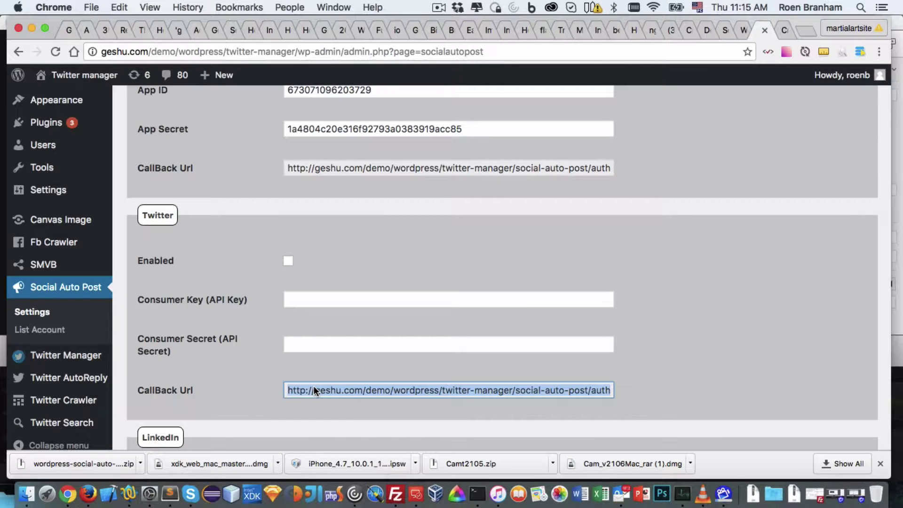
key("super+c")
- Paste the callback URL, accept the Developer Agreement, and create the geshutestapp2 app
left_click(778, 29)
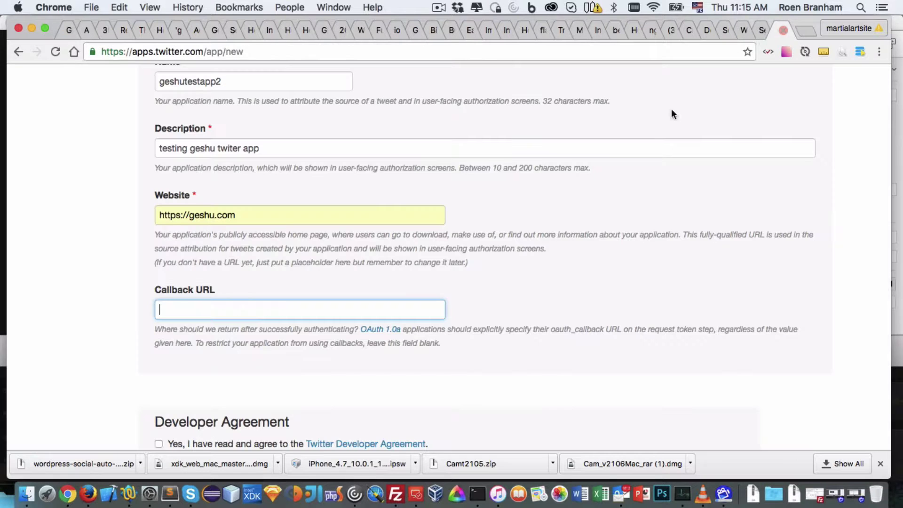
left_click(304, 312)
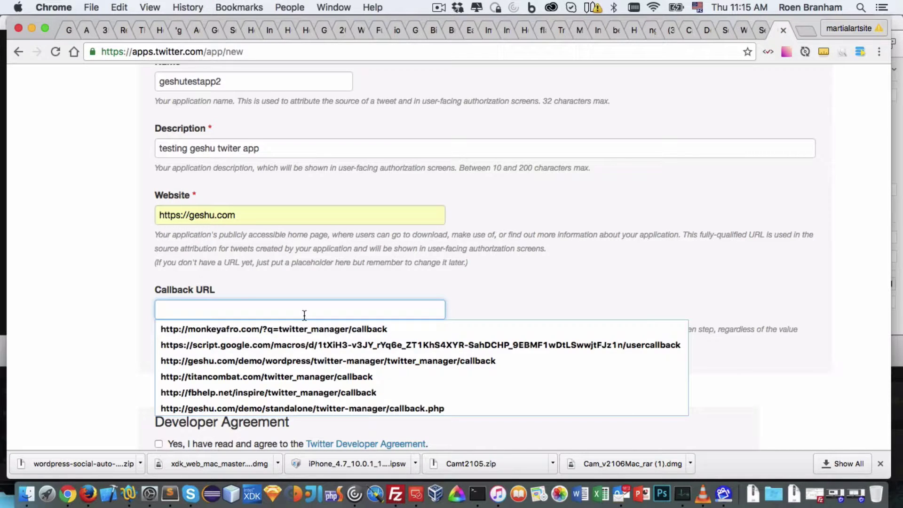
key("super+v")
scroll(296, 303, "down", 2)
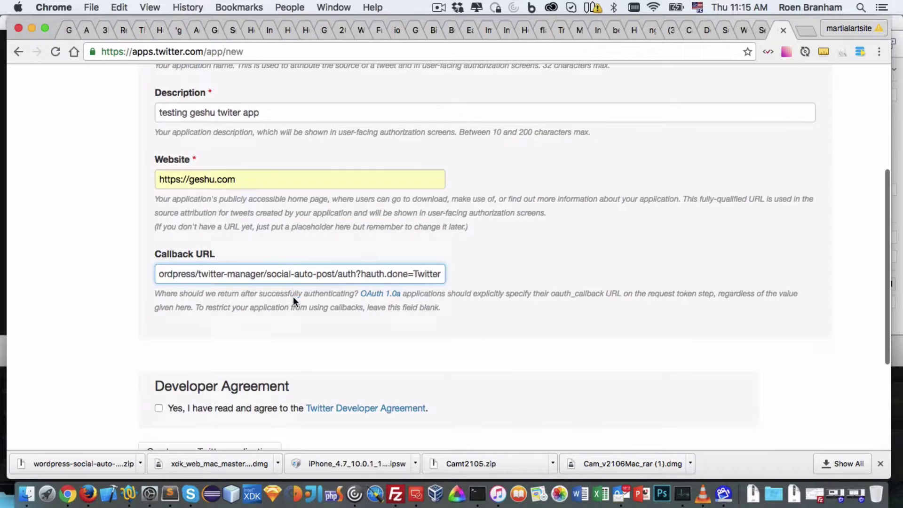
left_click(157, 412)
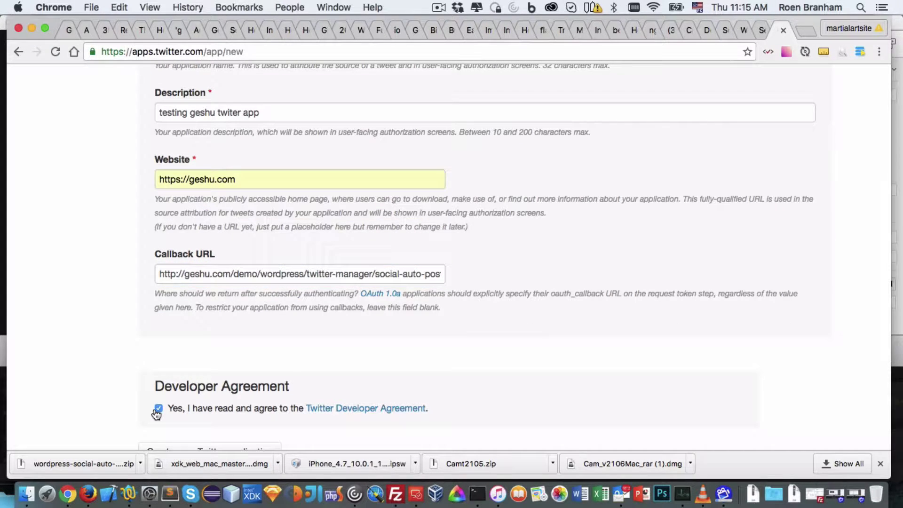
scroll(492, 343, "down", 4)
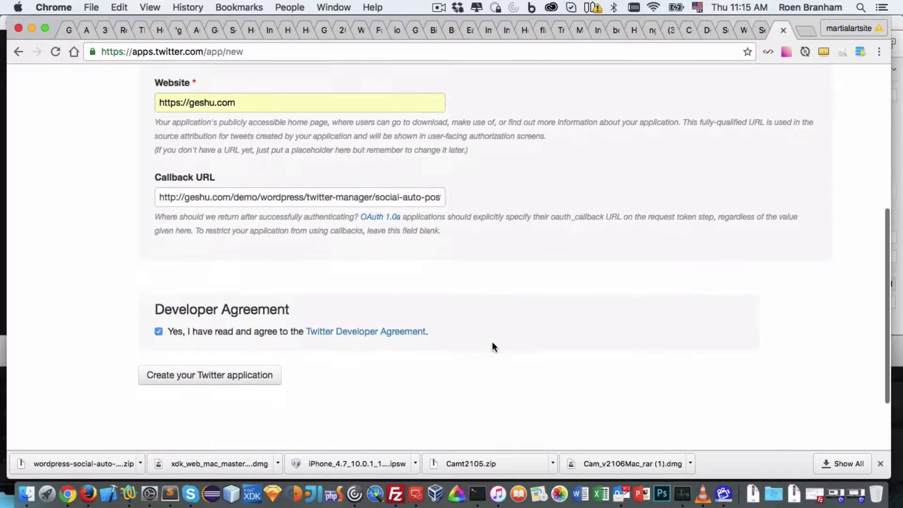
left_click(256, 373)
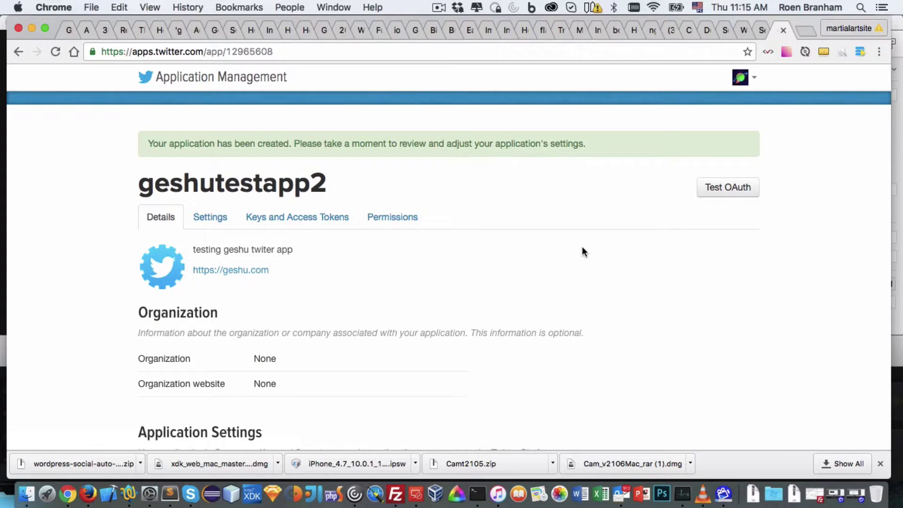
- Look over geshutestapp2's Details page, then bring up its Permissions settings
scroll(582, 247, "down", 5)
scroll(582, 252, "down", 2)
scroll(582, 252, "up", 5)
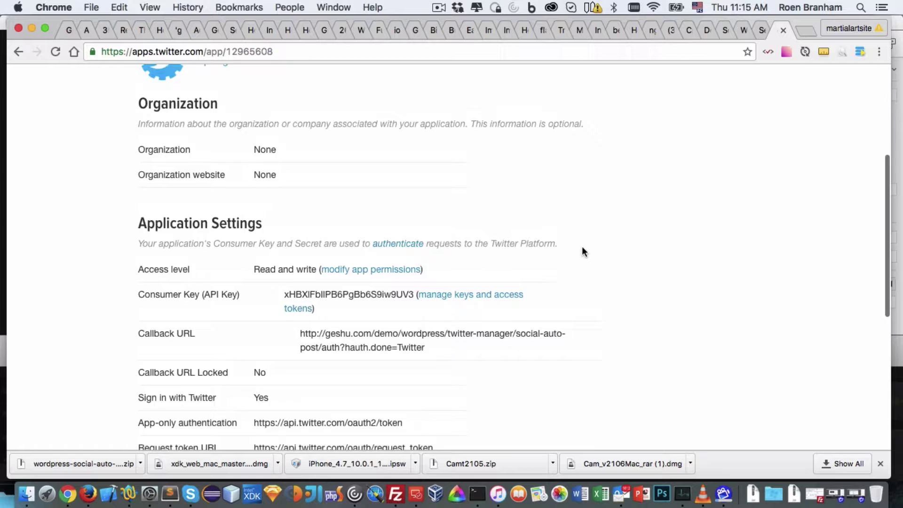
scroll(582, 252, "down", 10)
scroll(582, 249, "up", 10)
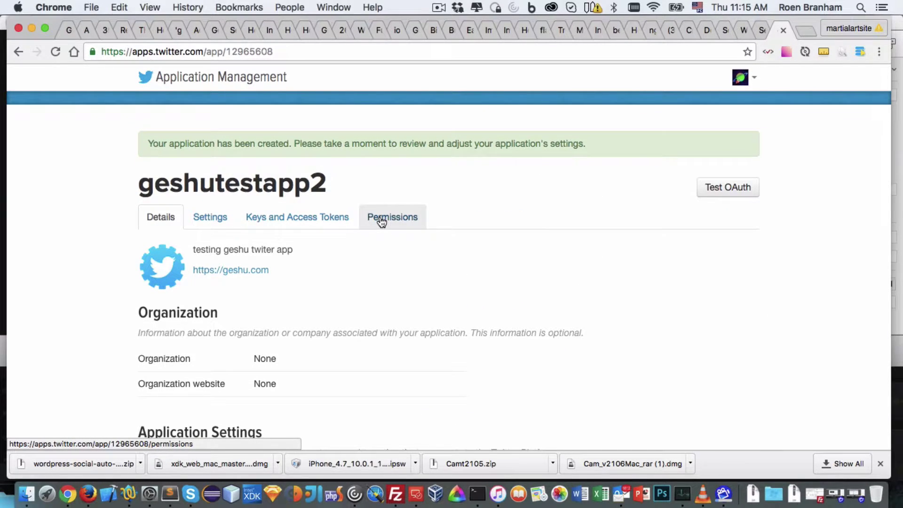
left_click(382, 222)
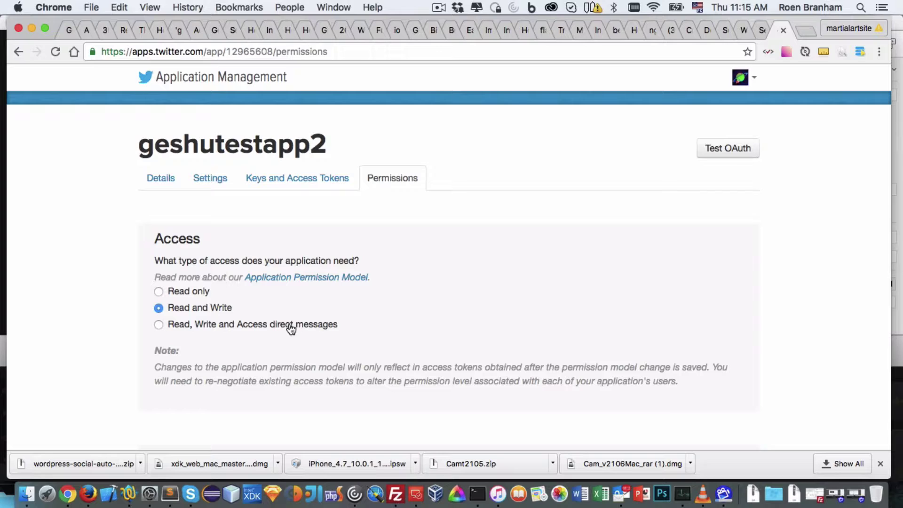
- Change access to 'Read, Write and Access direct messages', update settings, and view Keys and Access Tokens
left_click(159, 325)
scroll(580, 223, "down", 2)
scroll(581, 223, "down", 5)
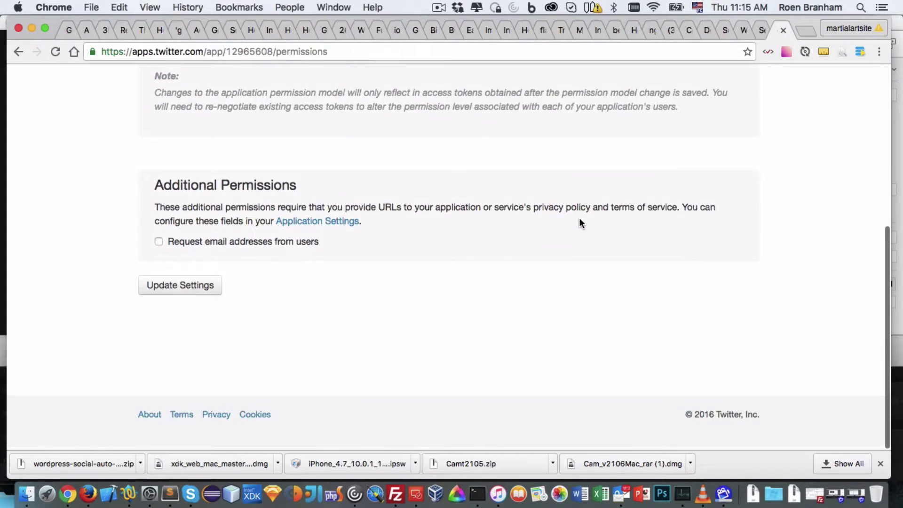
scroll(581, 223, "up", 3)
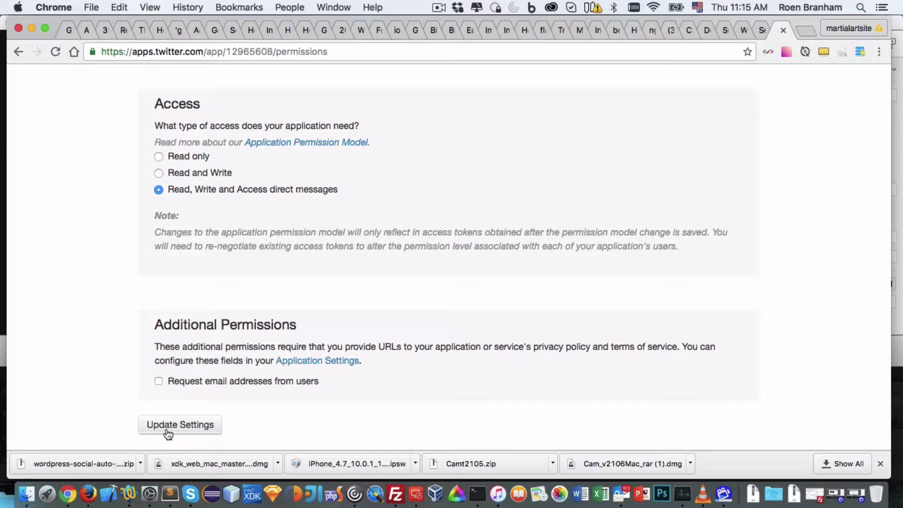
left_click(186, 425)
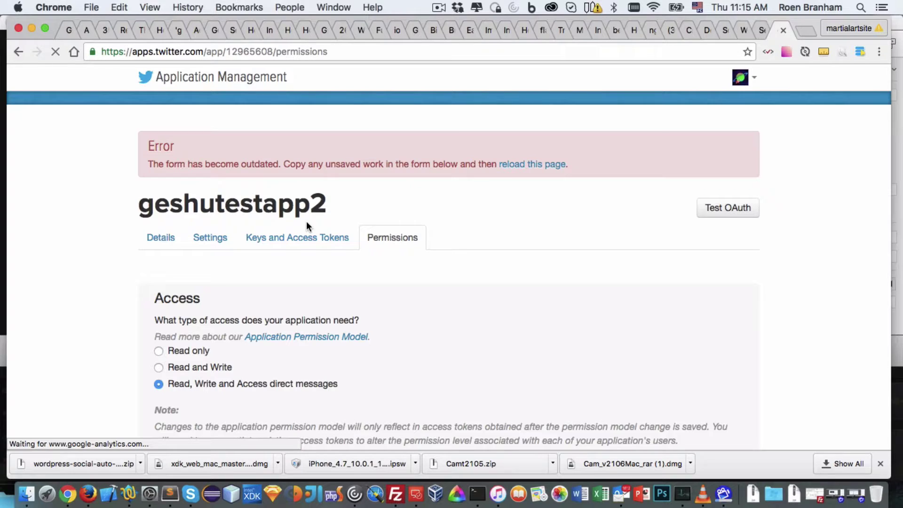
left_click(266, 242)
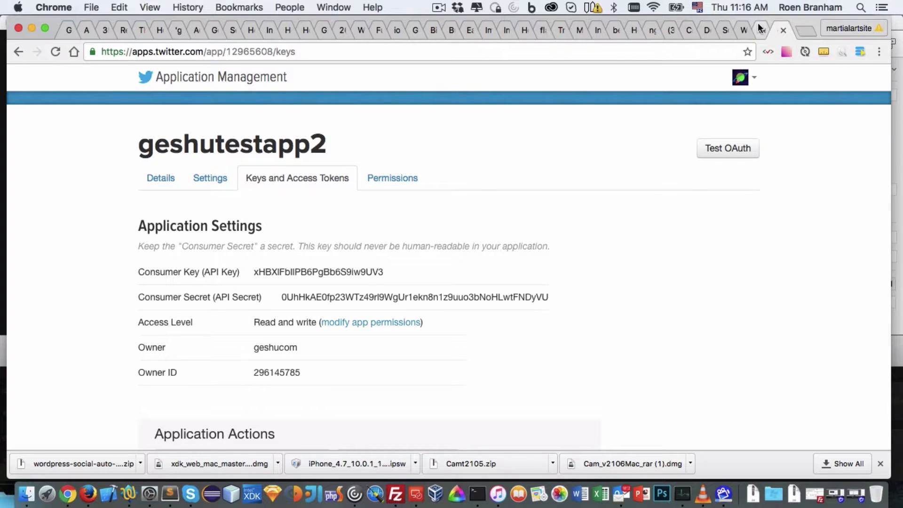
- Enable Twitter in Social Auto Post and paste the app's Consumer Key into its field
left_click(784, 30)
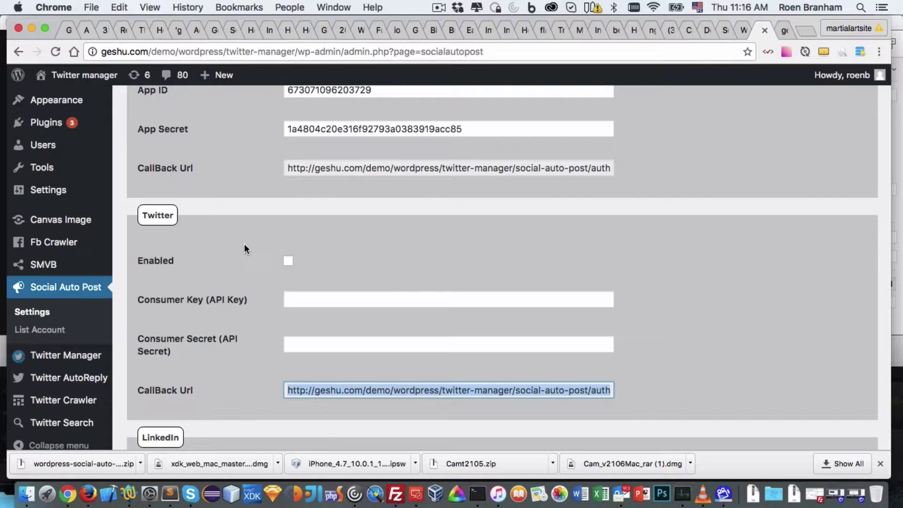
left_click(288, 261)
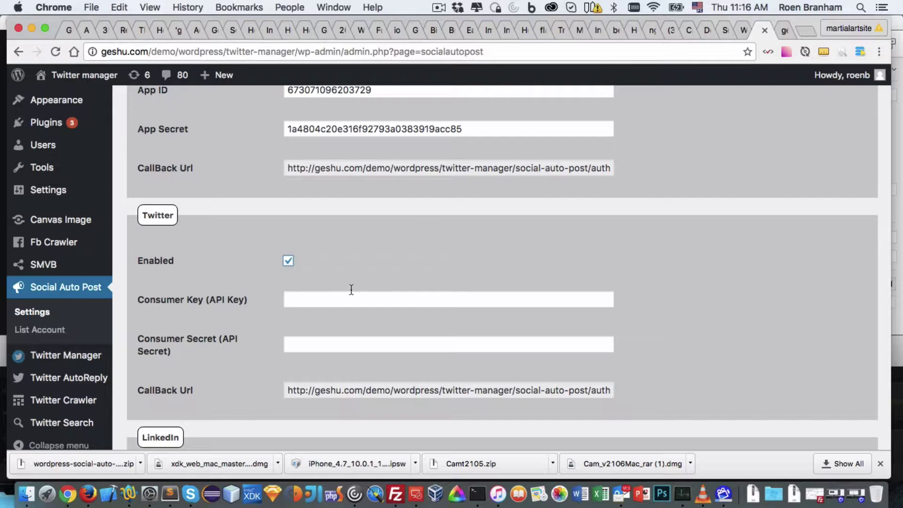
left_click(779, 30)
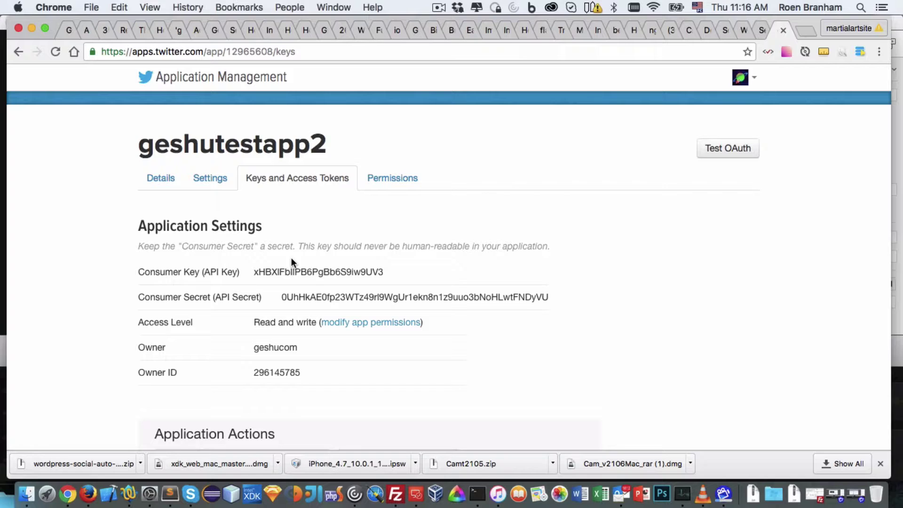
double_click(291, 271)
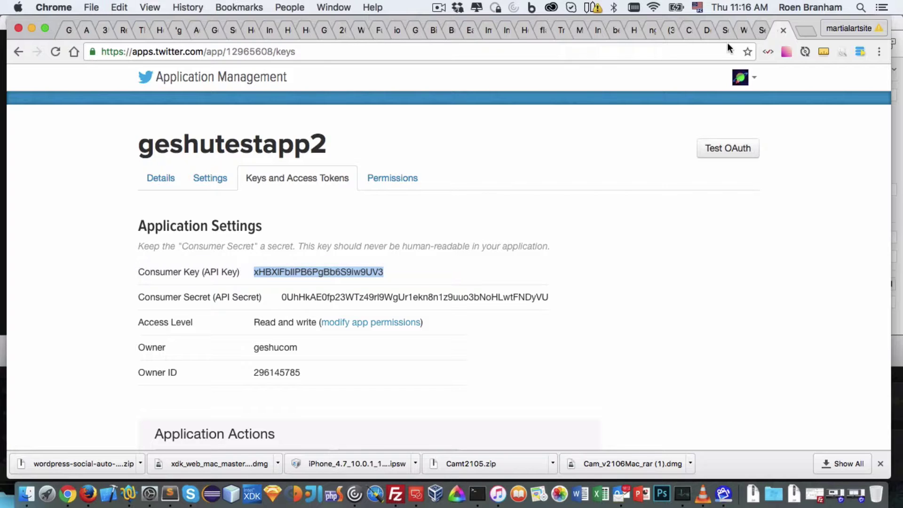
left_click(758, 30)
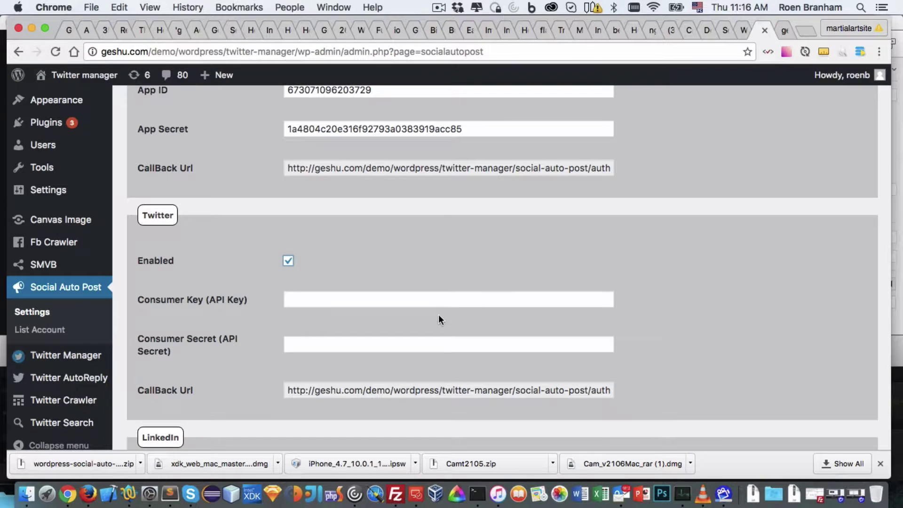
left_click(445, 298)
key("super+v")
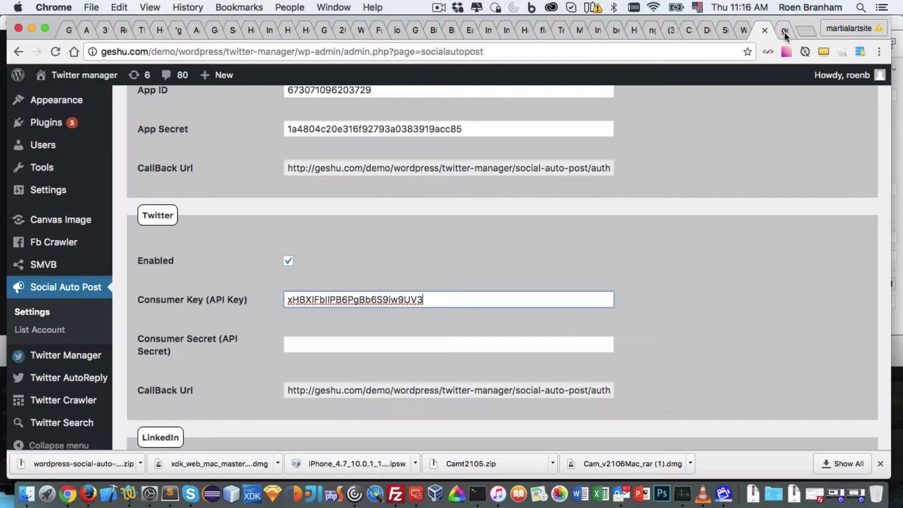
- Paste the app's Consumer Secret into its field and save the Social Auto Post settings
left_click(783, 32)
double_click(303, 297)
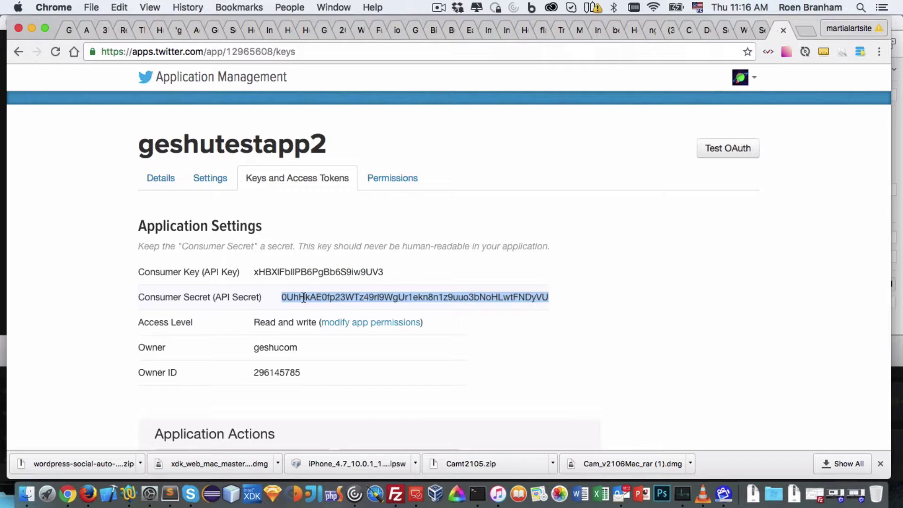
left_click(795, 31)
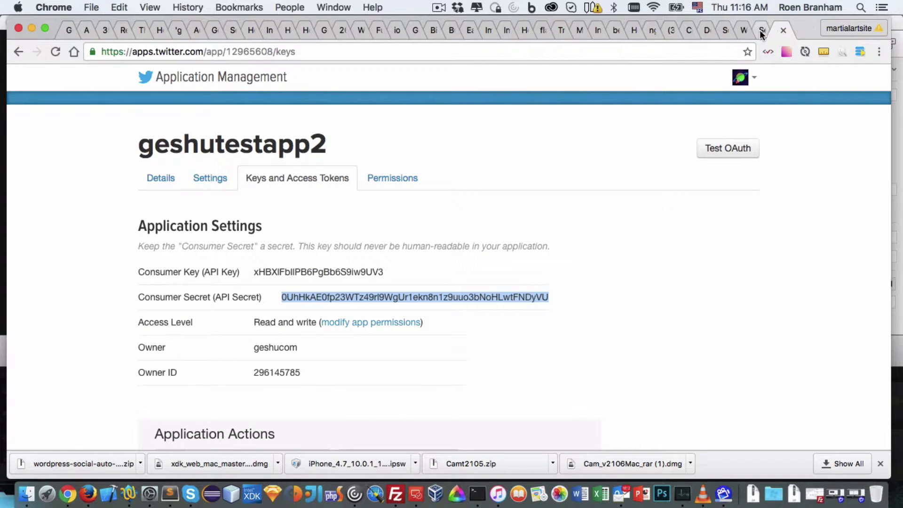
left_click(367, 347)
key("super+v")
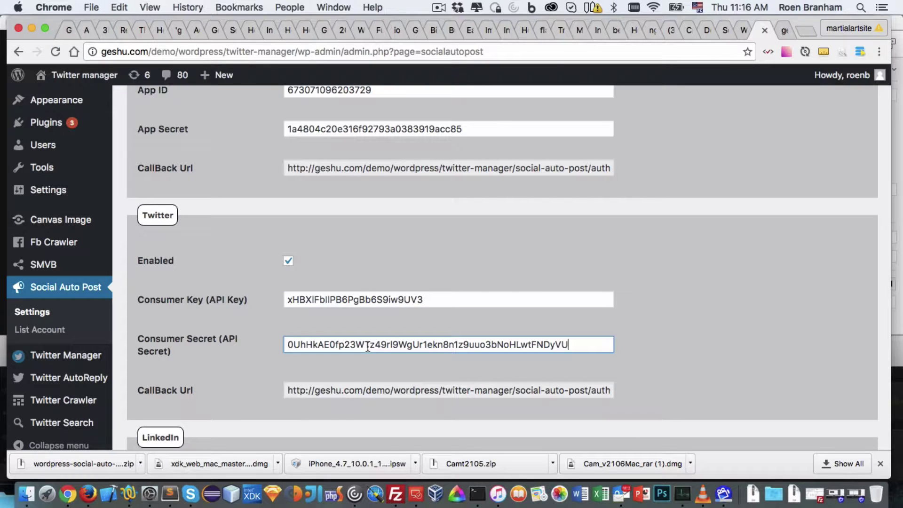
scroll(564, 236, "down", 5)
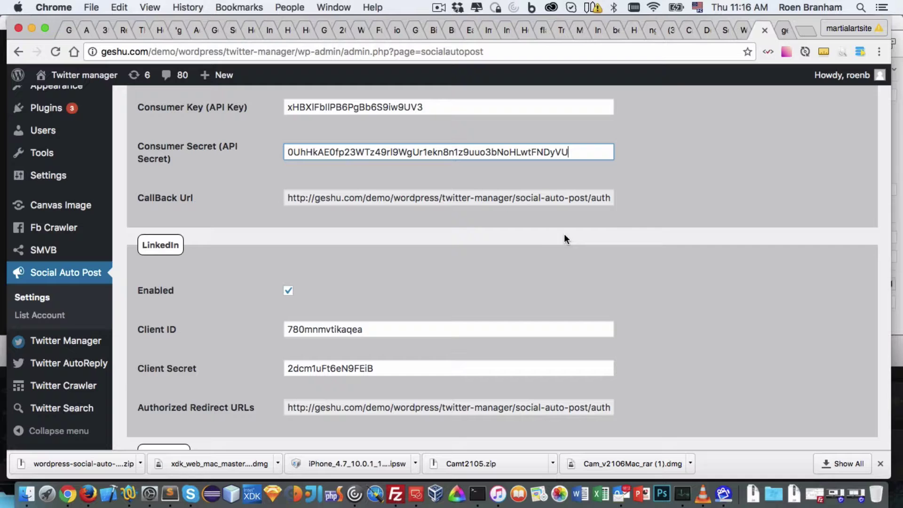
scroll(613, 220, "down", 2)
scroll(614, 220, "down", 6)
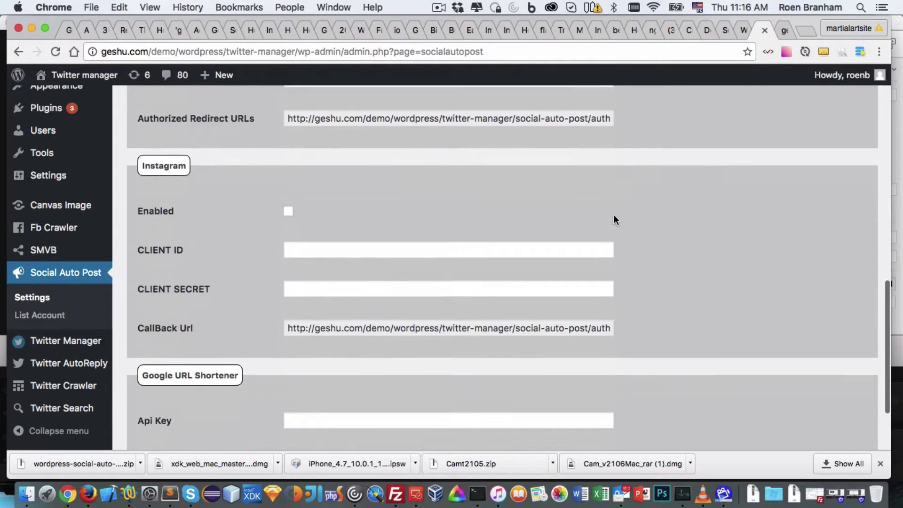
scroll(613, 216, "down", 2)
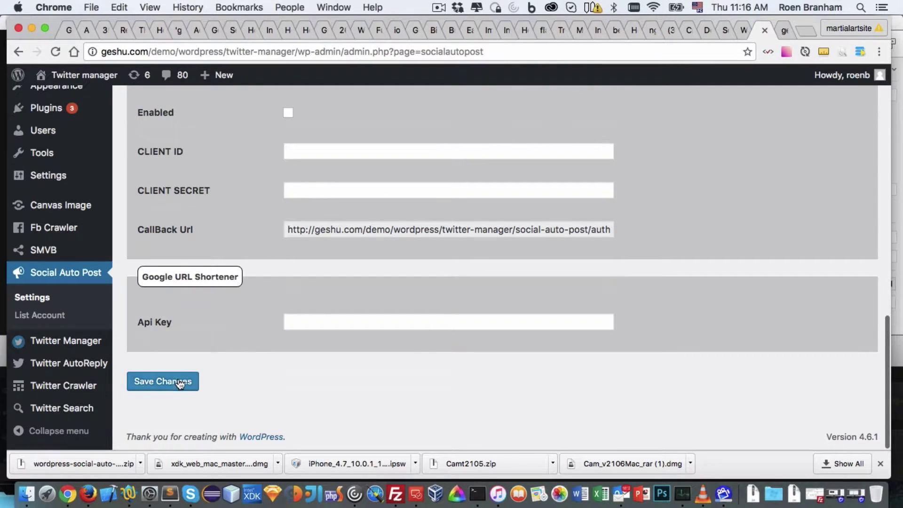
left_click(177, 384)
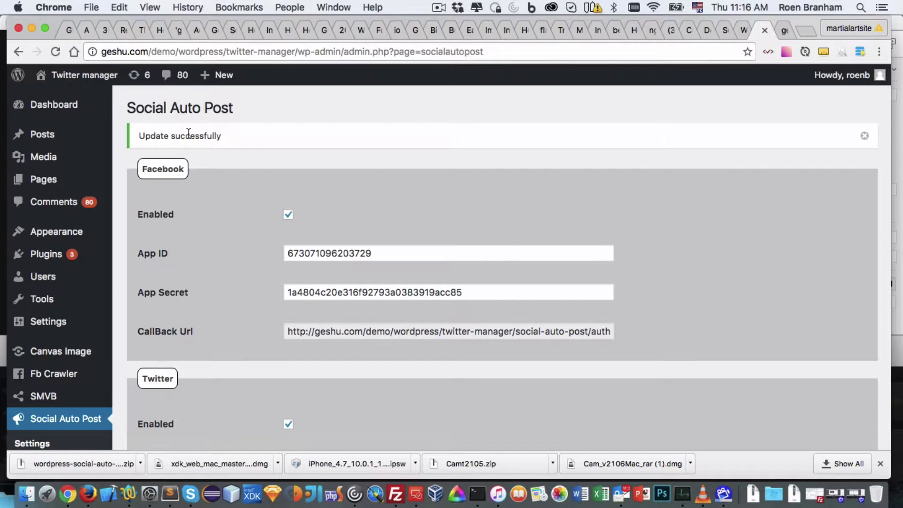
- From Social Auto Post's List Account, add a new Twitter account
scroll(271, 237, "down", 4)
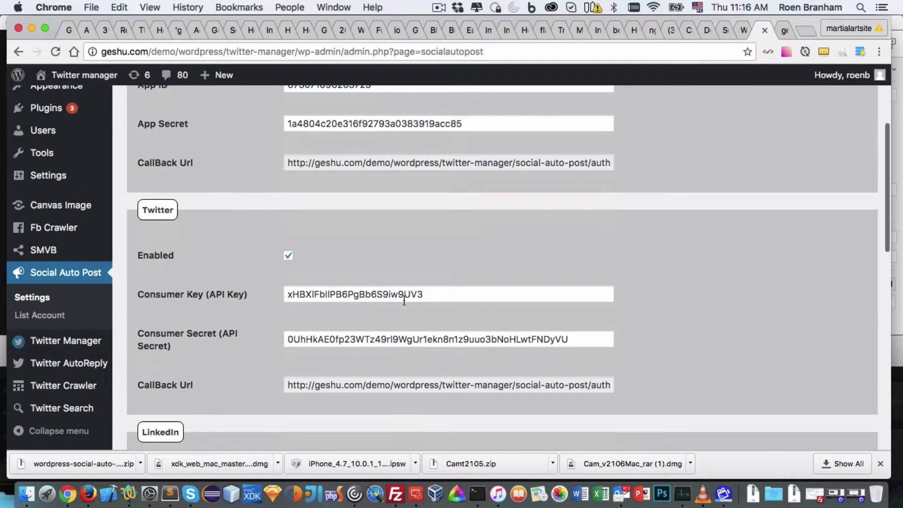
left_click(781, 29)
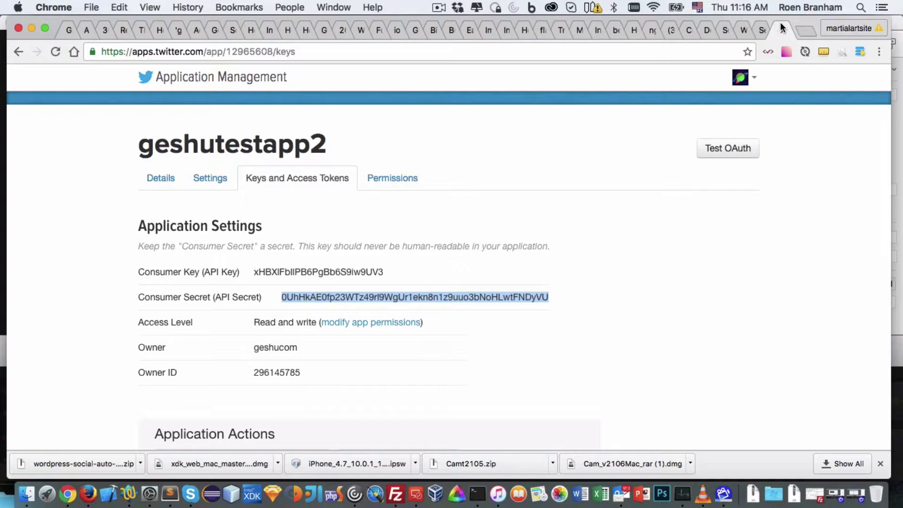
left_click(329, 212)
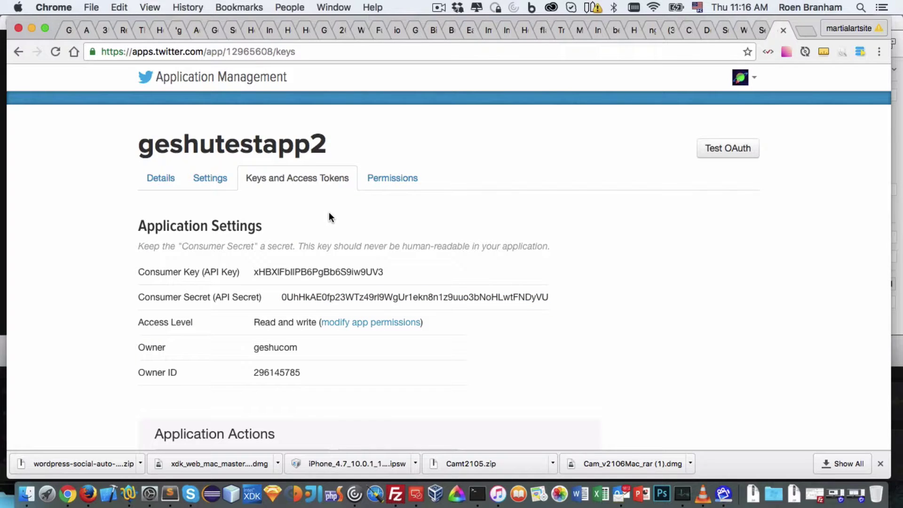
left_click(752, 31)
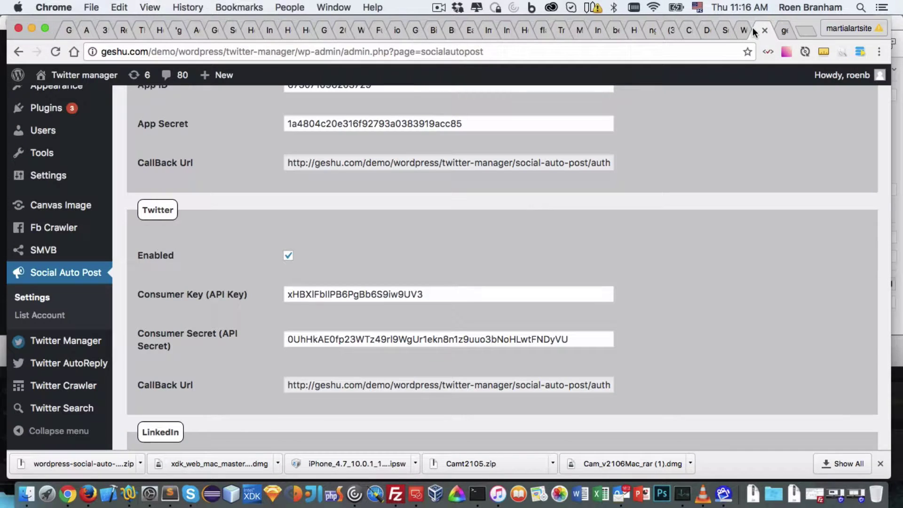
left_click(35, 314)
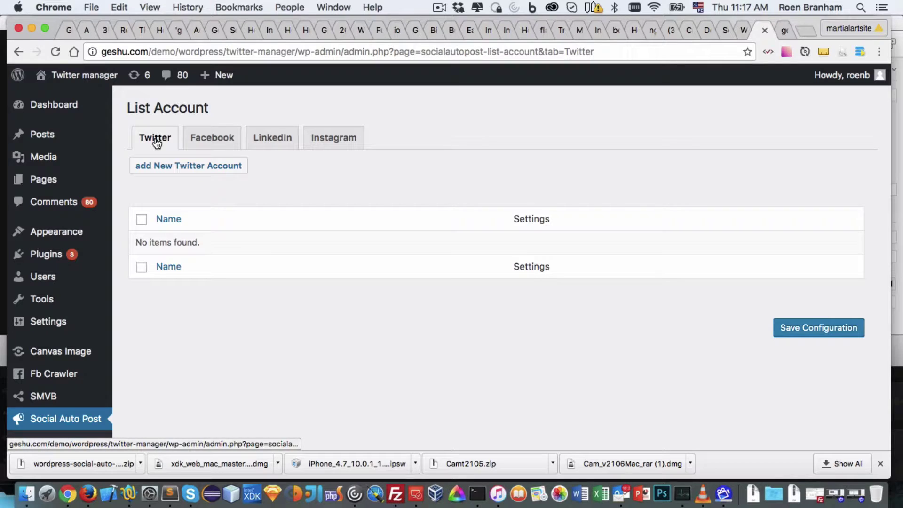
left_click(214, 166)
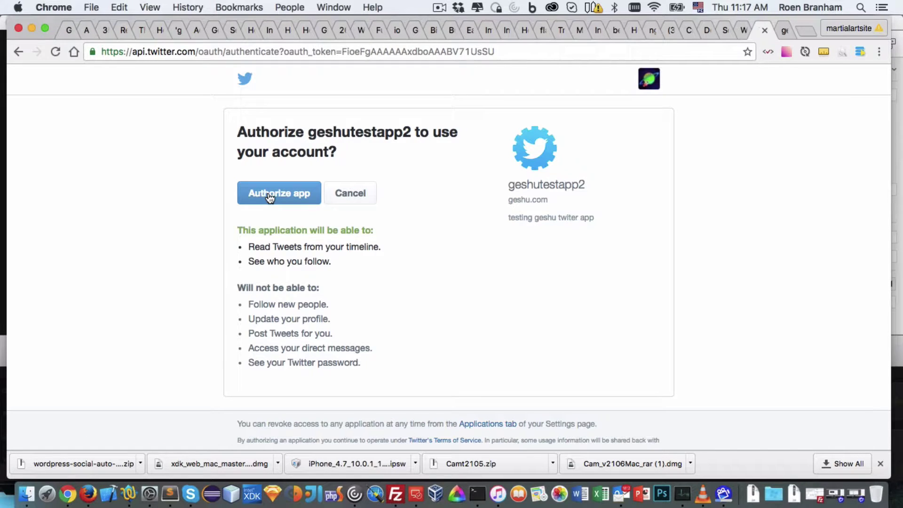
- Recheck geshutestapp2's Keys and Access Tokens and copy the Consumer Secret
left_click(782, 31)
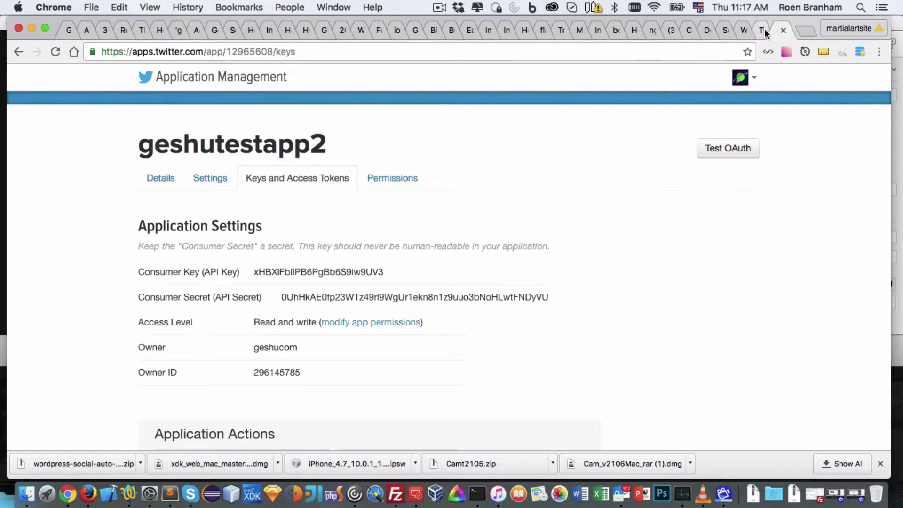
left_click(765, 32)
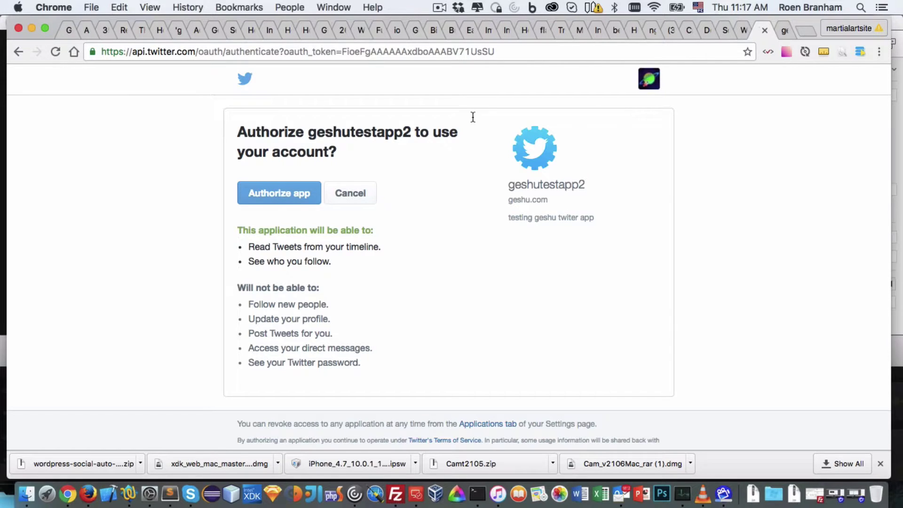
left_click(779, 27)
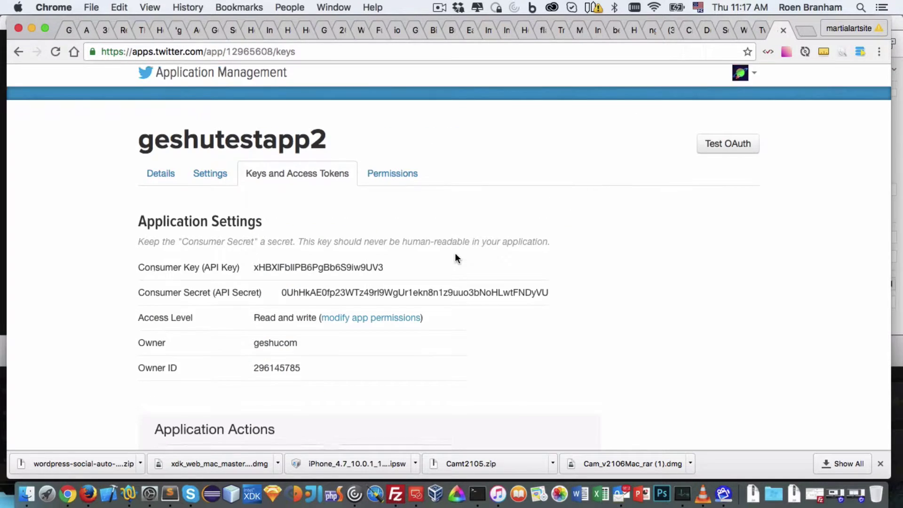
scroll(455, 252, "down", 2)
right_click(459, 249)
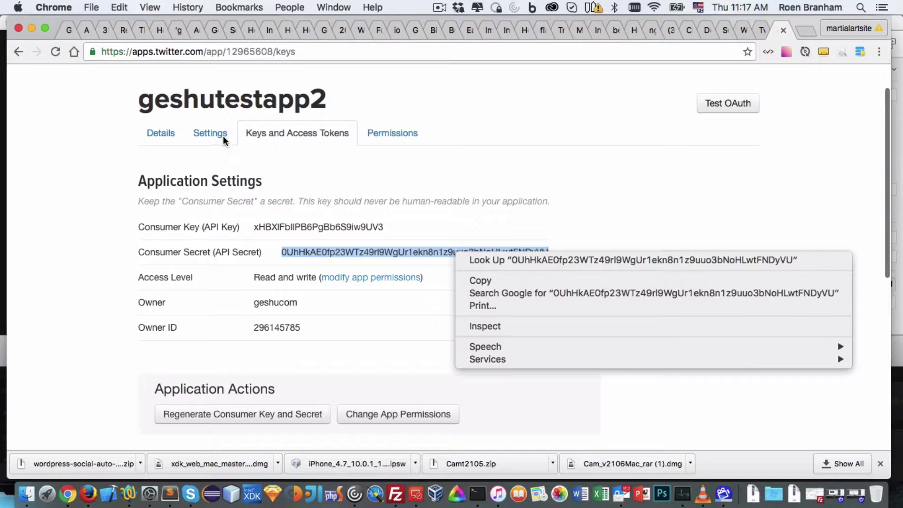
left_click(470, 280)
- Review the app's Settings page, then authorize geshutestapp2 on the Twitter account
left_click(207, 136)
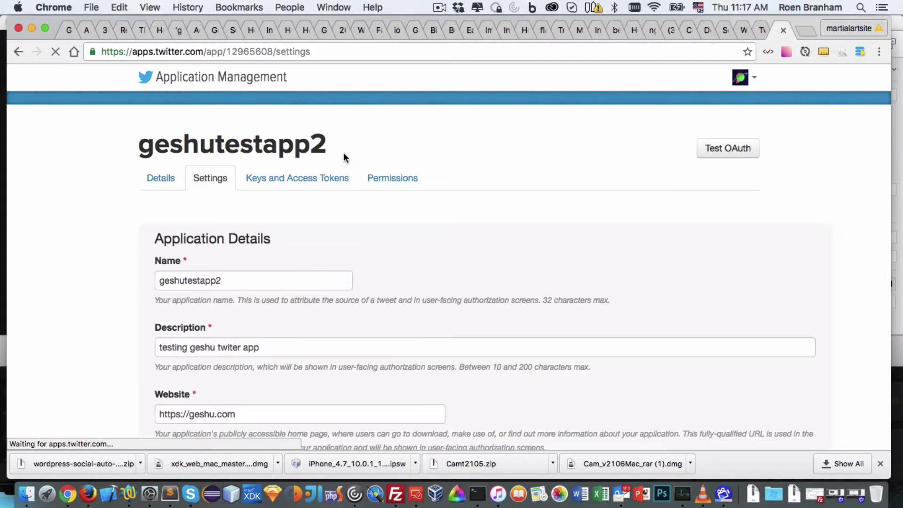
scroll(370, 163, "down", 6)
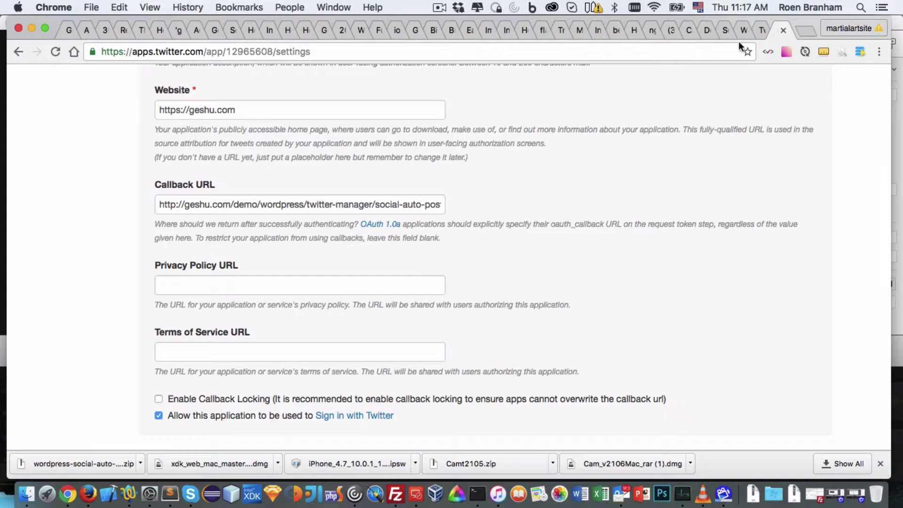
left_click(751, 30)
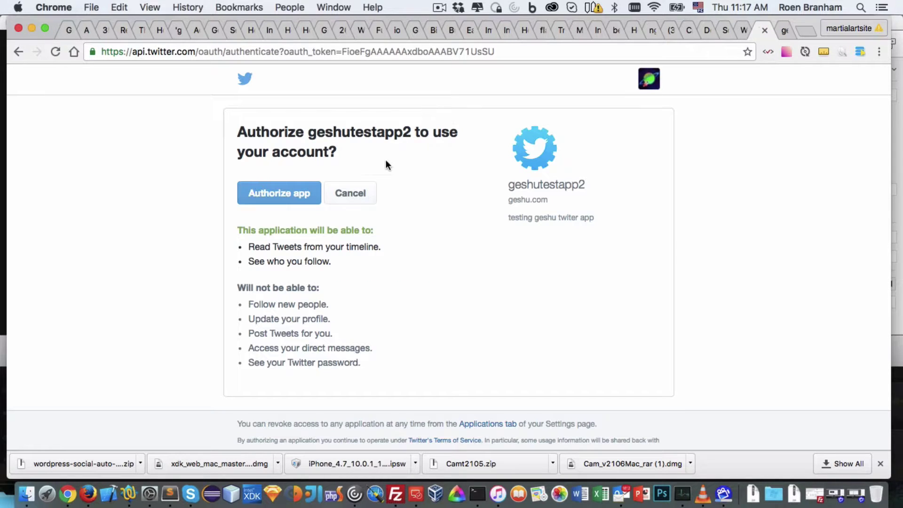
left_click(287, 196)
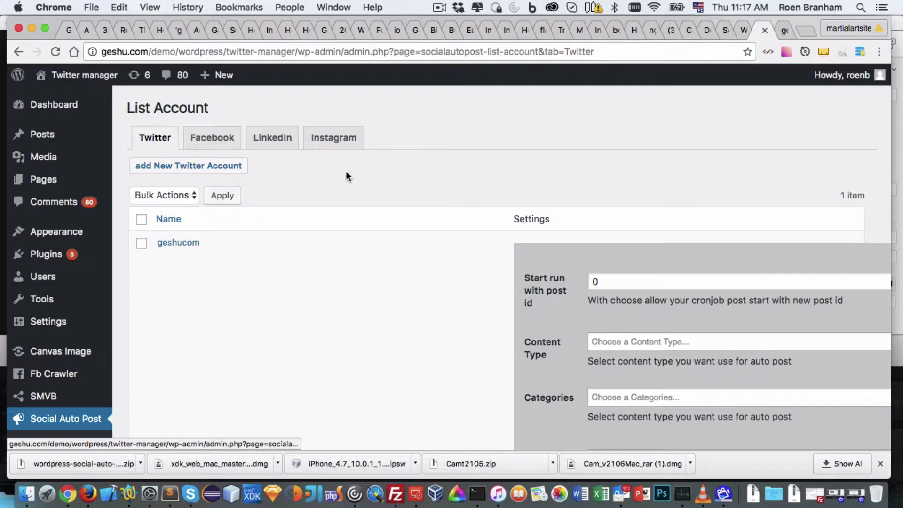
- In the geshucom row, choose Content Type 'post' and Category 'Uncategorized'
scroll(465, 254, "down", 3)
scroll(466, 256, "right", 2)
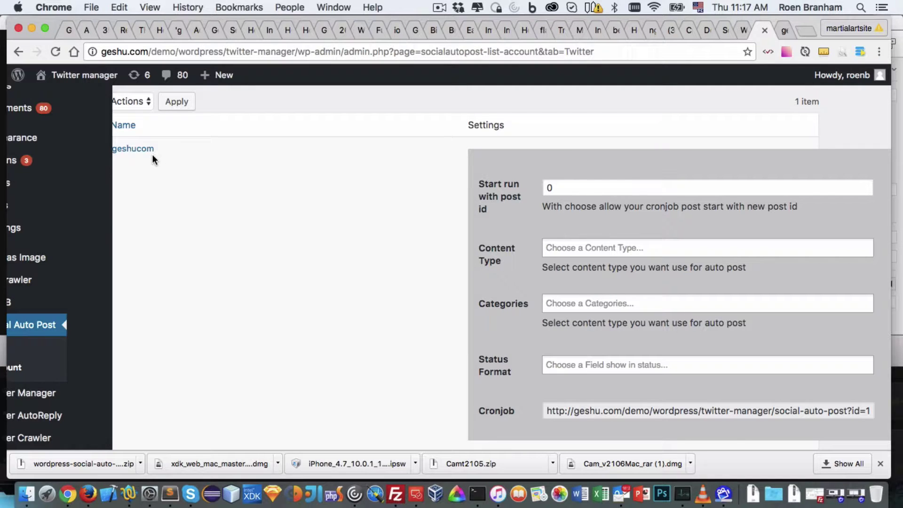
mouse_move(48, 141)
left_click(593, 245)
left_click(552, 266)
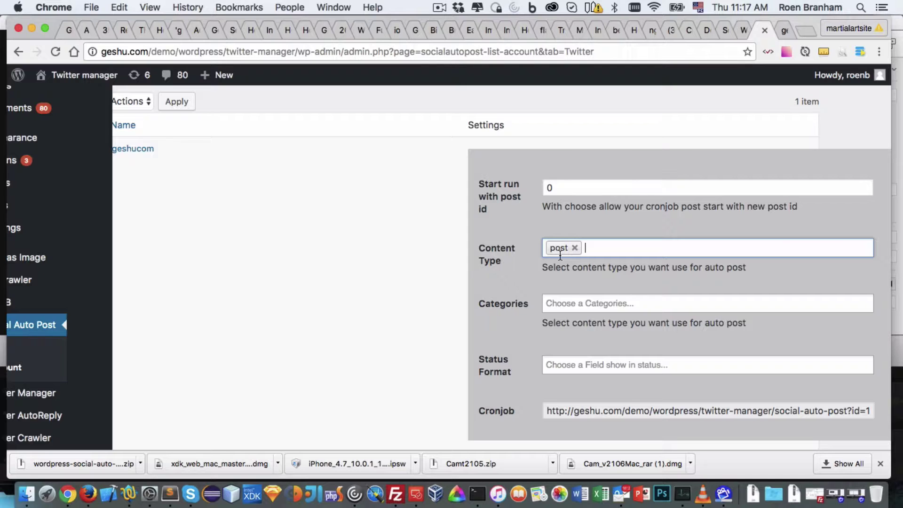
left_click(561, 303)
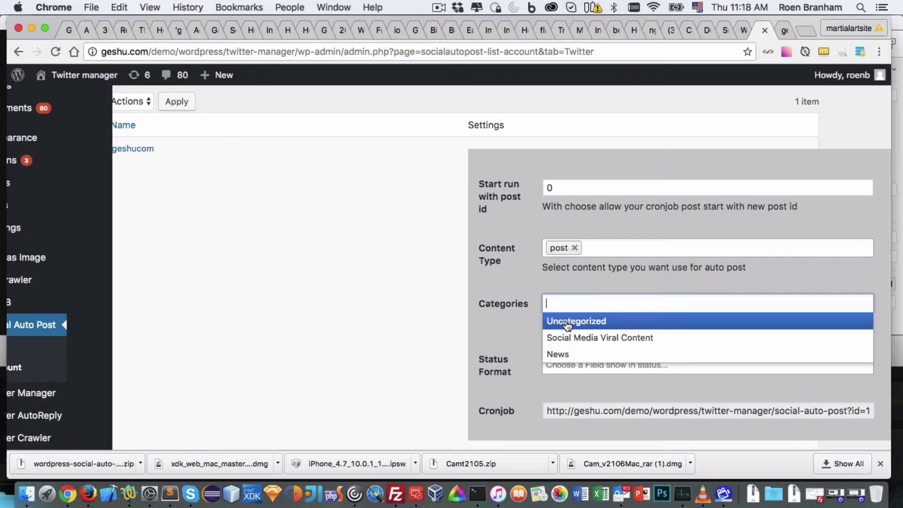
left_click(570, 320)
left_click(553, 303)
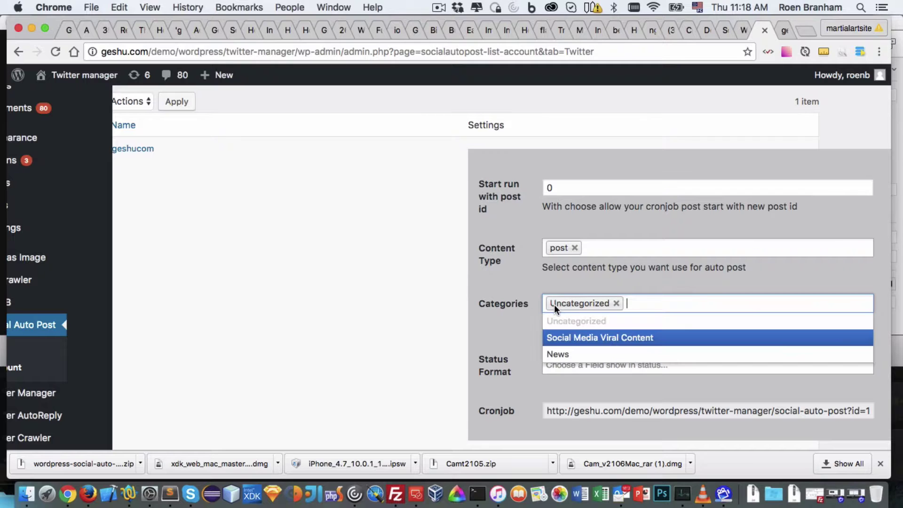
left_click(499, 310)
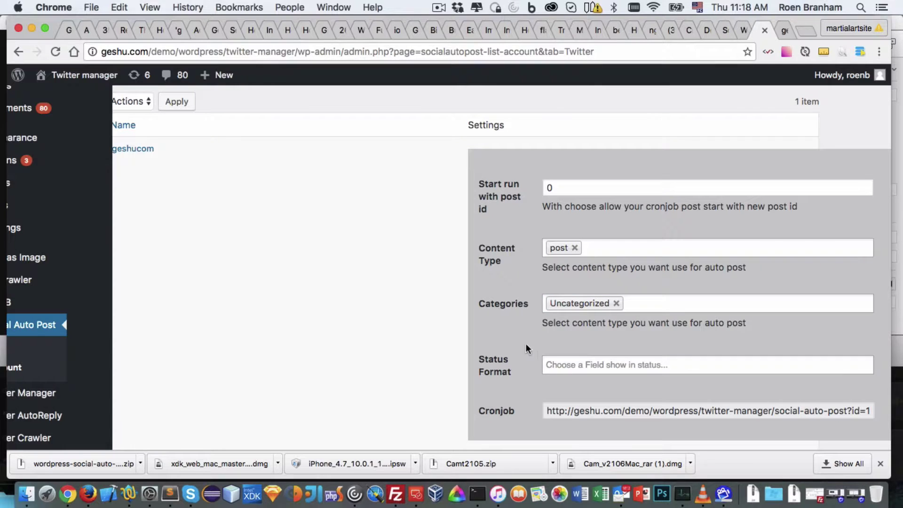
- Set geshucom's Status Format to 'Title' and 'Attachment Image'
left_click(559, 362)
scroll(560, 366, "down", 1)
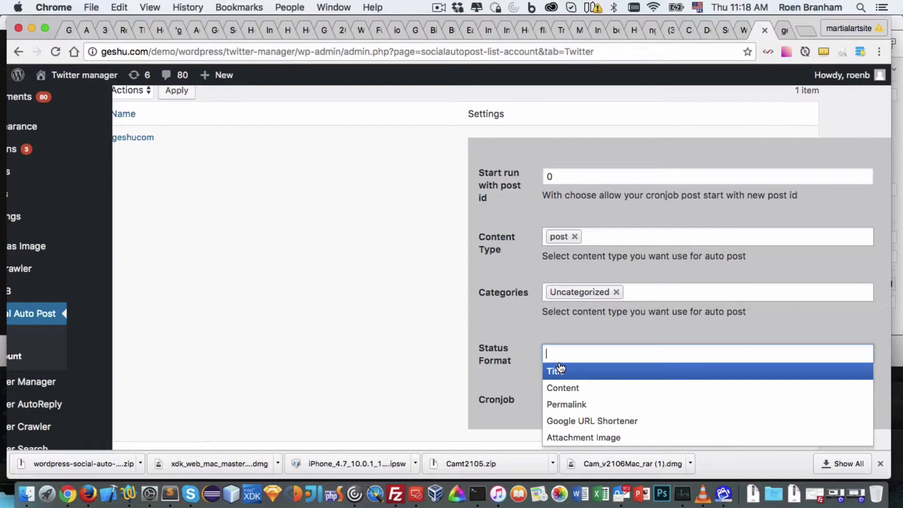
left_click(559, 371)
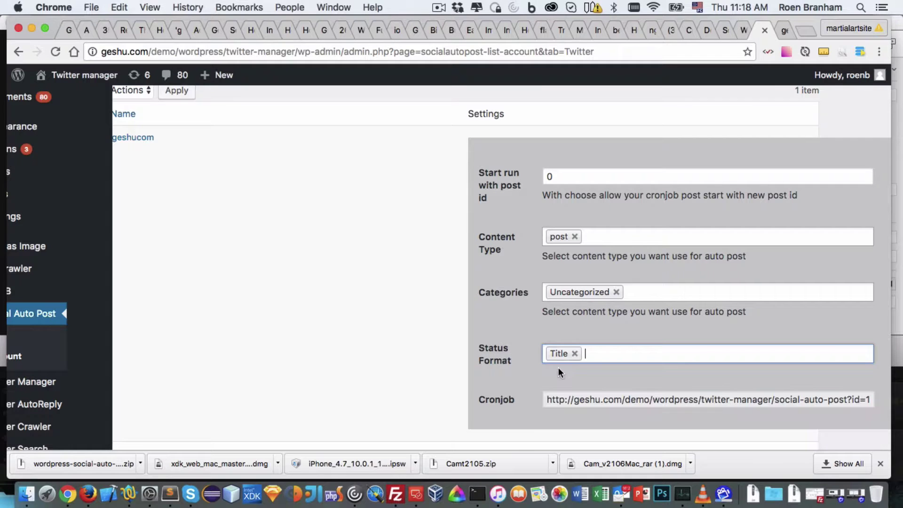
left_click(614, 348)
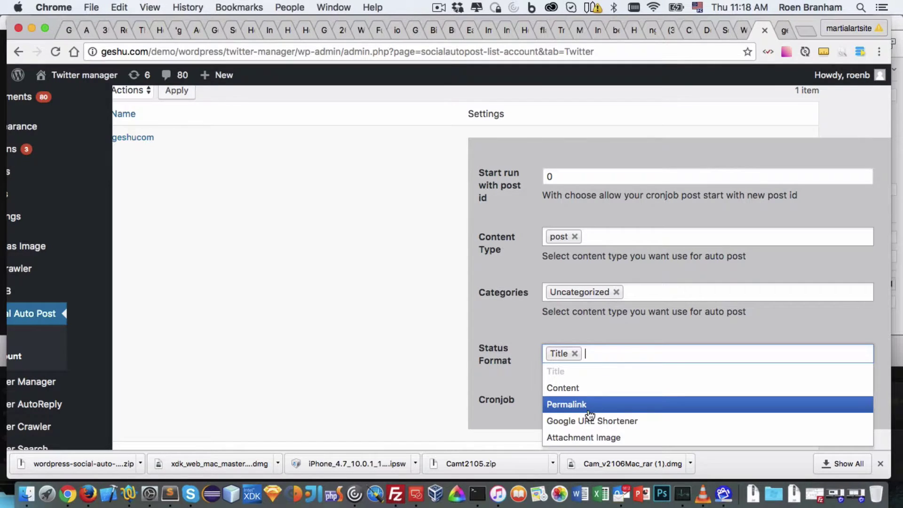
left_click(587, 438)
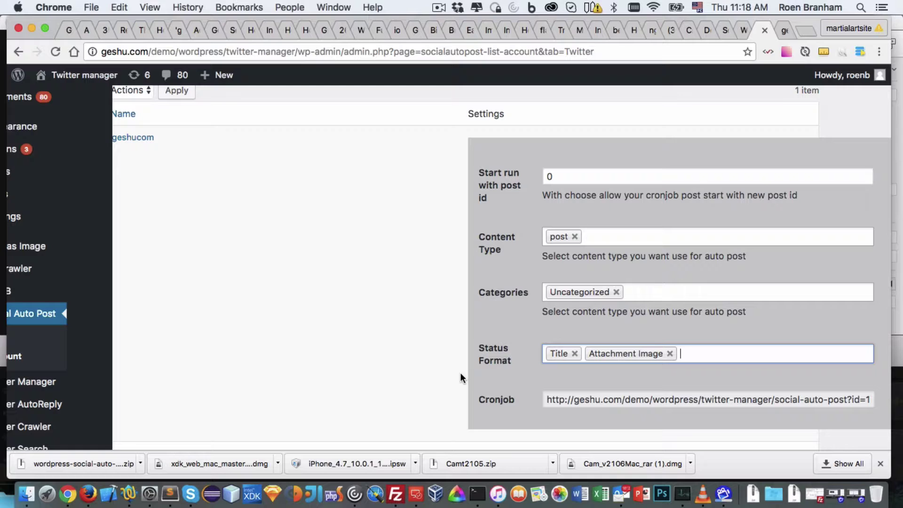
left_click(515, 310)
scroll(452, 316, "down", 1)
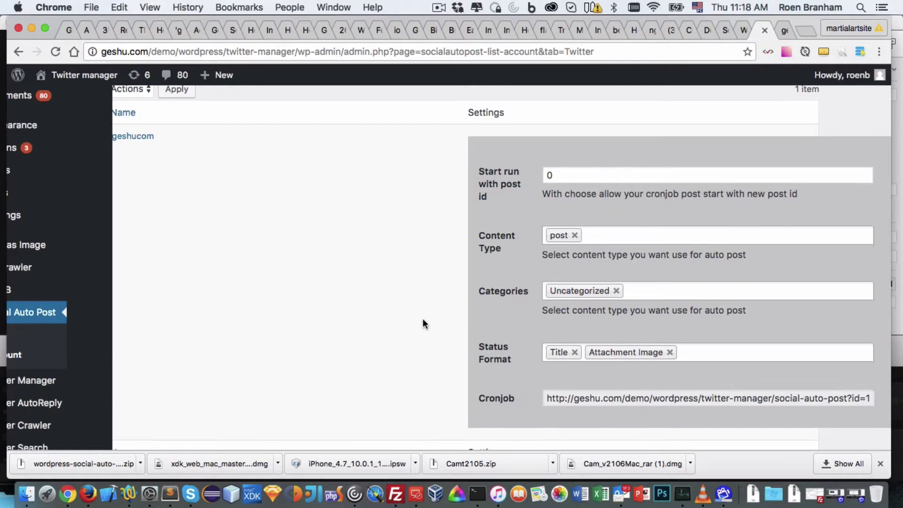
scroll(422, 317, "down", 2)
scroll(493, 351, "down", 2)
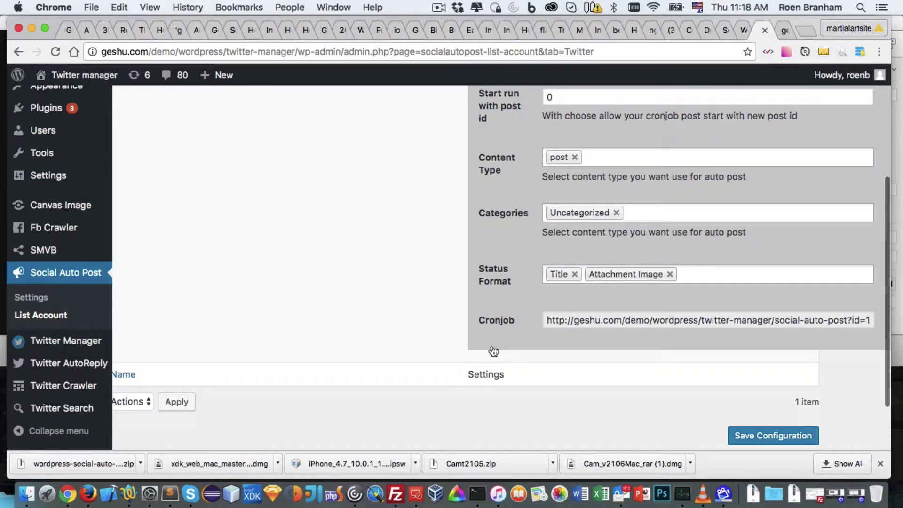
right_click(492, 346)
left_click(746, 421)
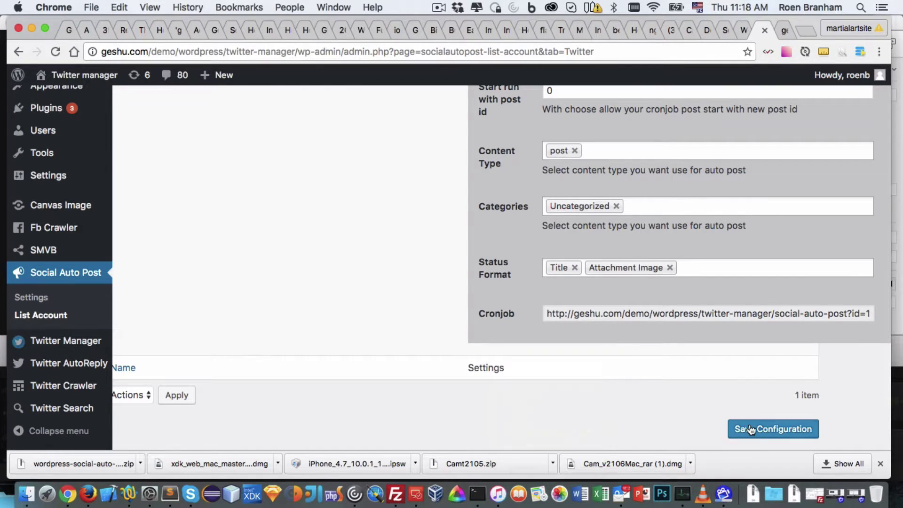
left_click(751, 429)
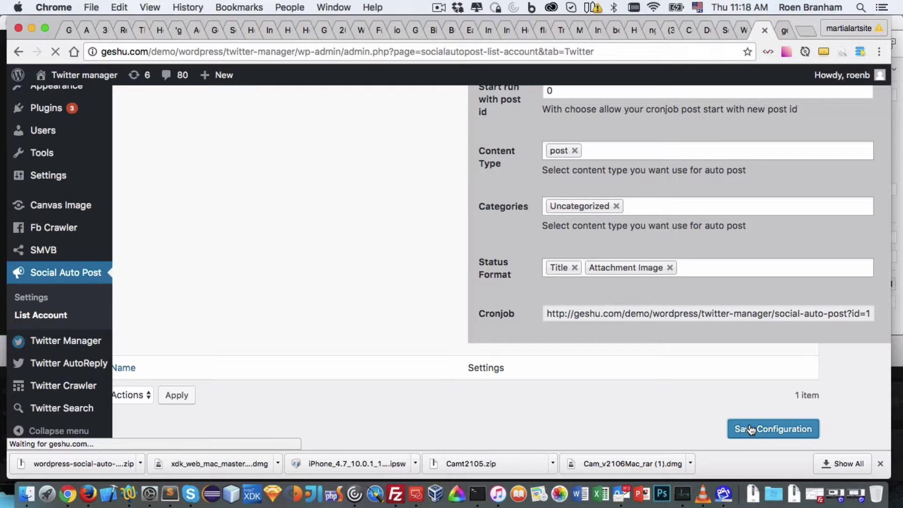
scroll(483, 296, "down", 6)
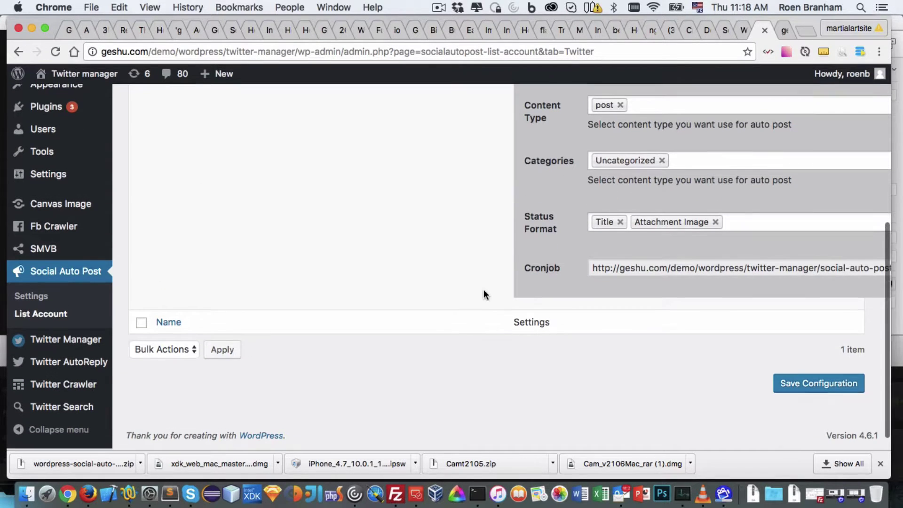
left_click(614, 271)
key("super+a")
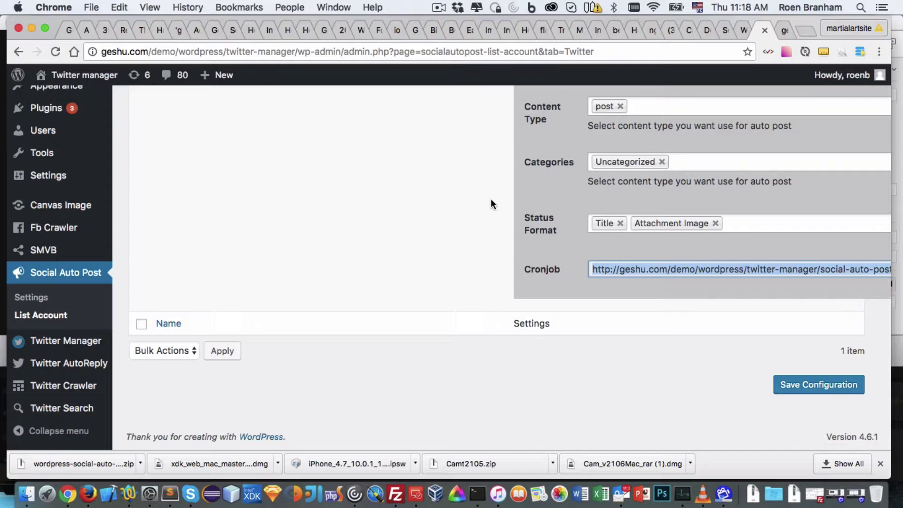
scroll(491, 204, "up", 5)
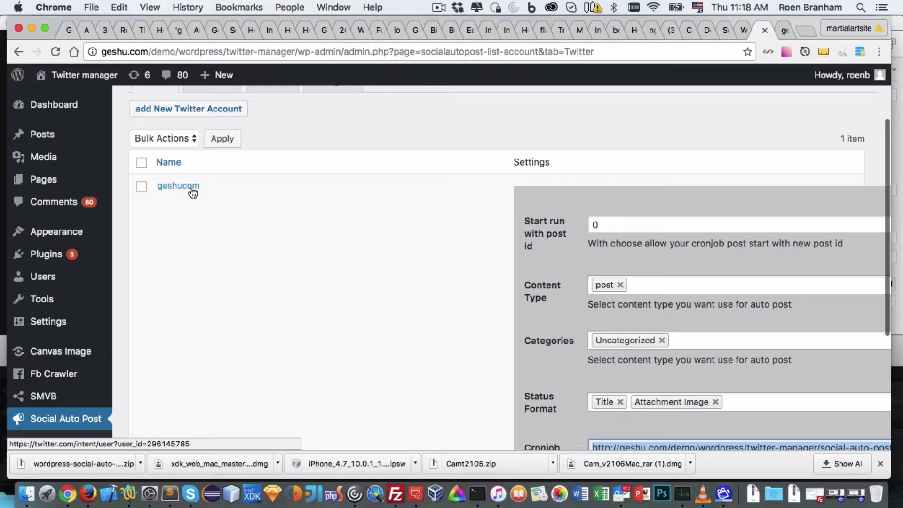
scroll(462, 338, "down", 2)
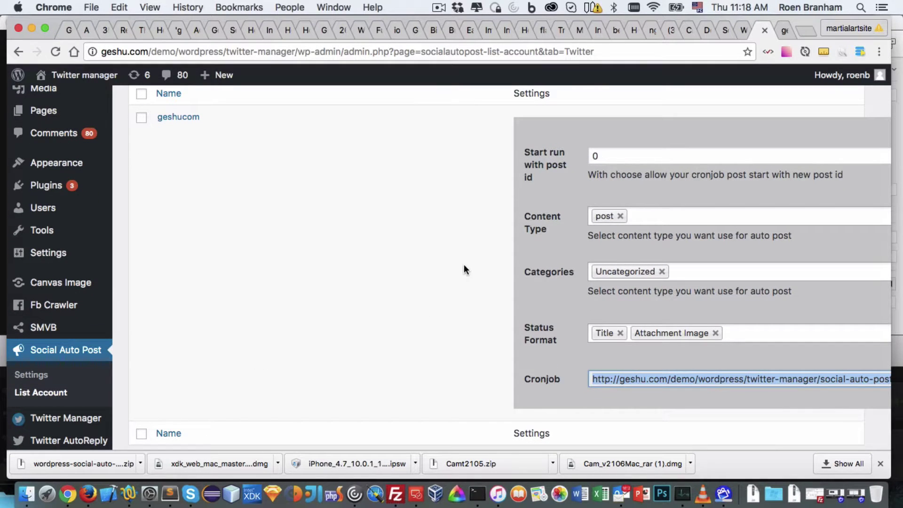
scroll(349, 247, "up", 4)
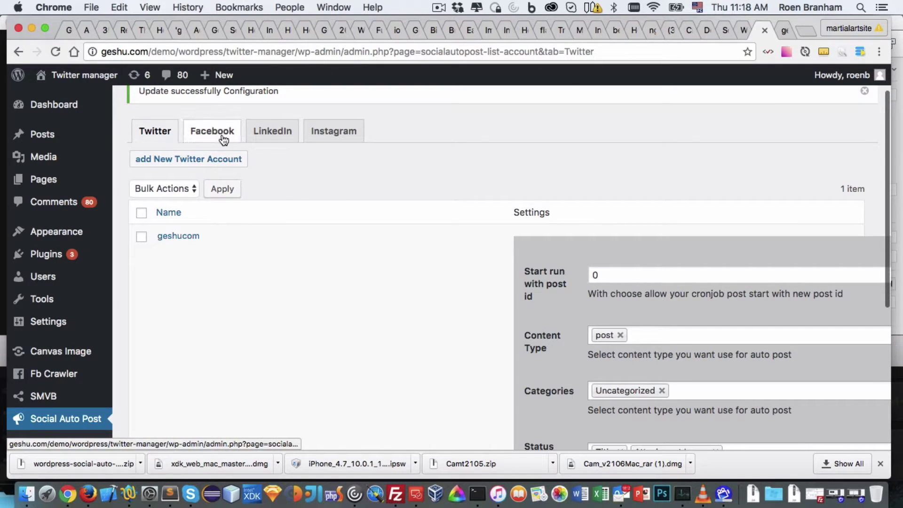
scroll(349, 188, "down", 5)
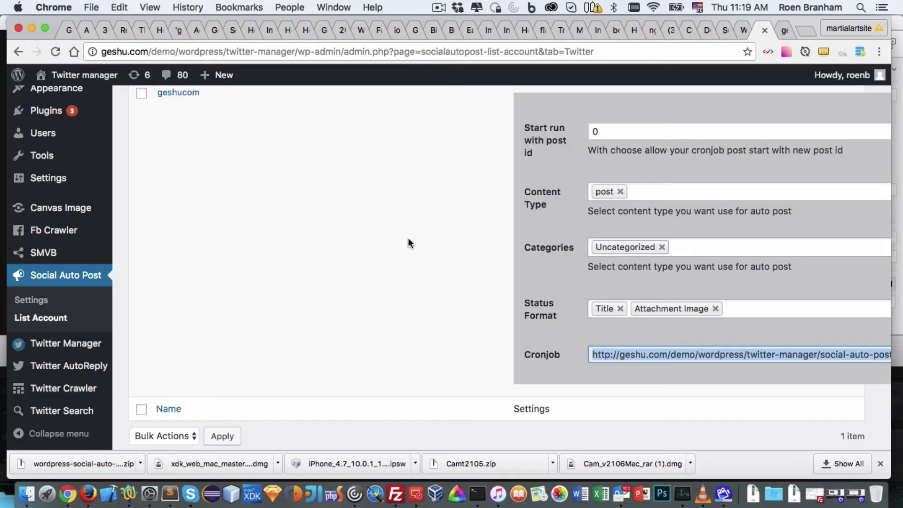
scroll(408, 239, "up", 2)
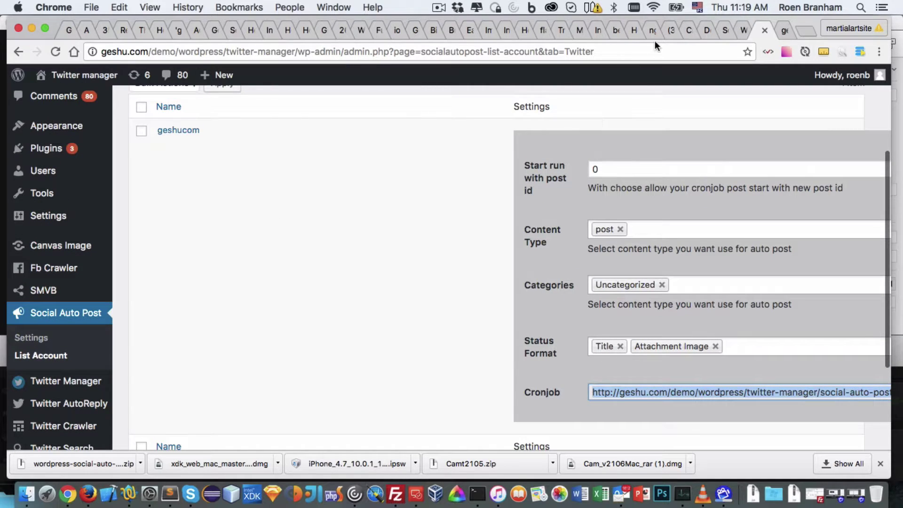
- Return to the plugin documentation and scroll through the Create Twitter App and Twitter Settings sections
left_click(743, 31)
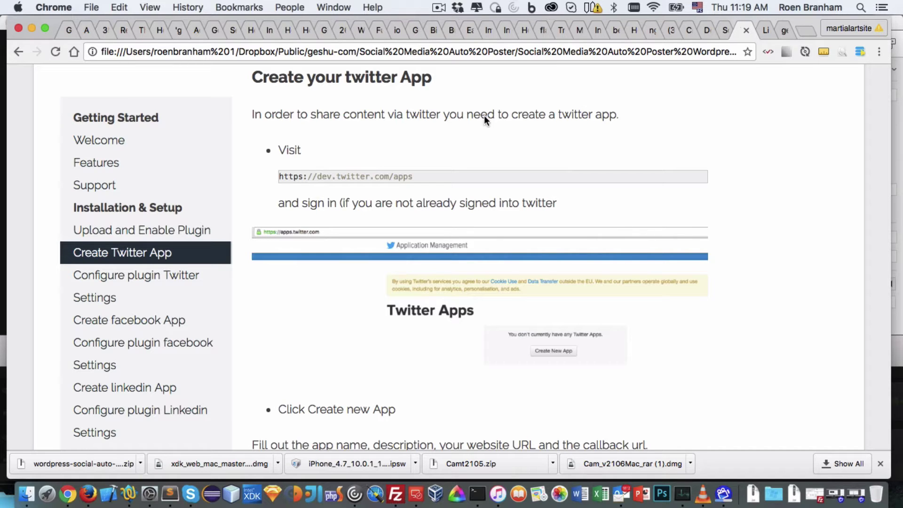
scroll(494, 107, "down", 5)
scroll(494, 108, "down", 15)
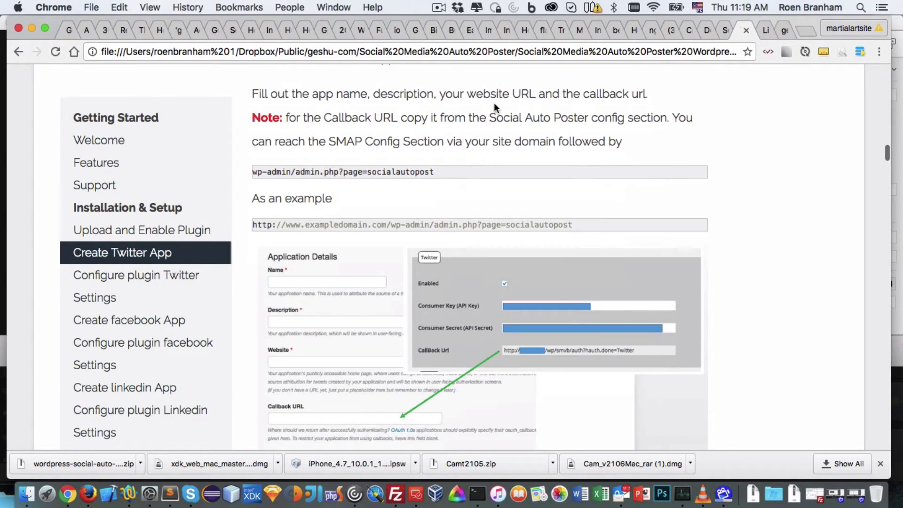
scroll(494, 107, "down", 1)
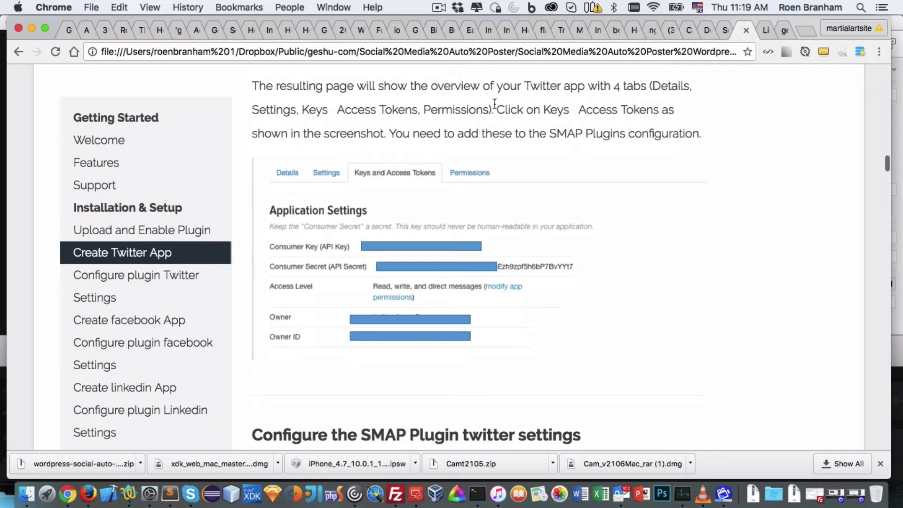
scroll(494, 104, "down", 15)
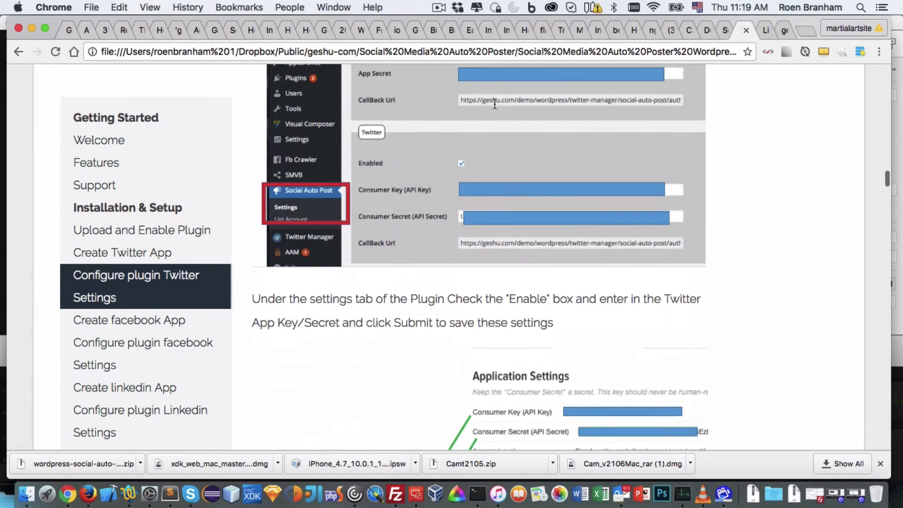
scroll(395, 271, "up", 4)
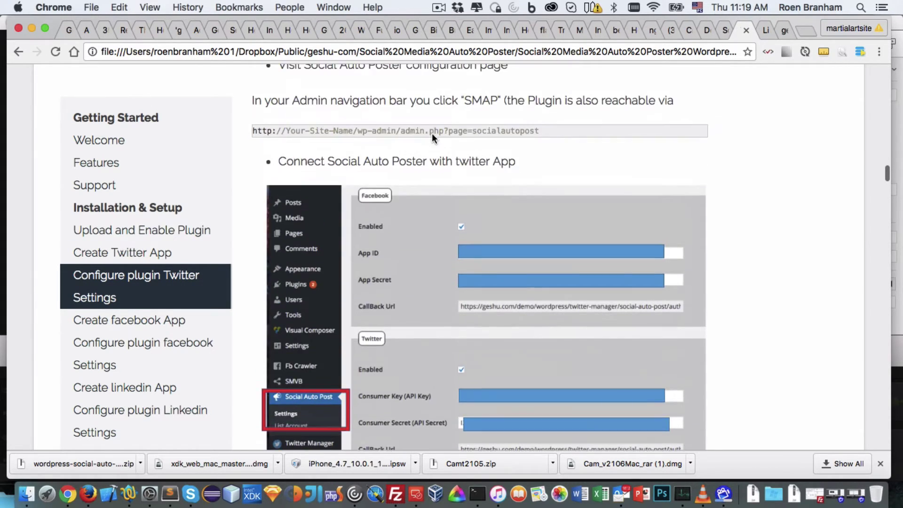
scroll(431, 133, "down", 6)
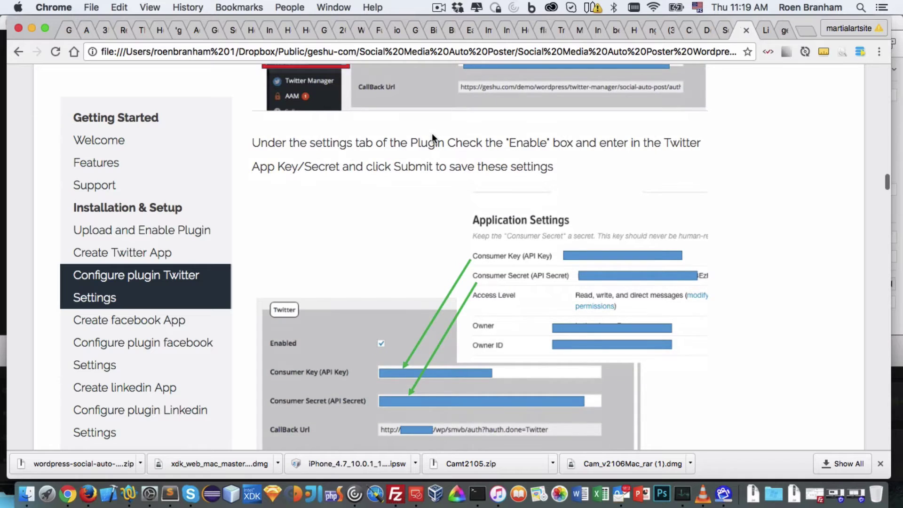
scroll(431, 133, "down", 3)
scroll(432, 134, "up", 5)
scroll(431, 133, "up", 10)
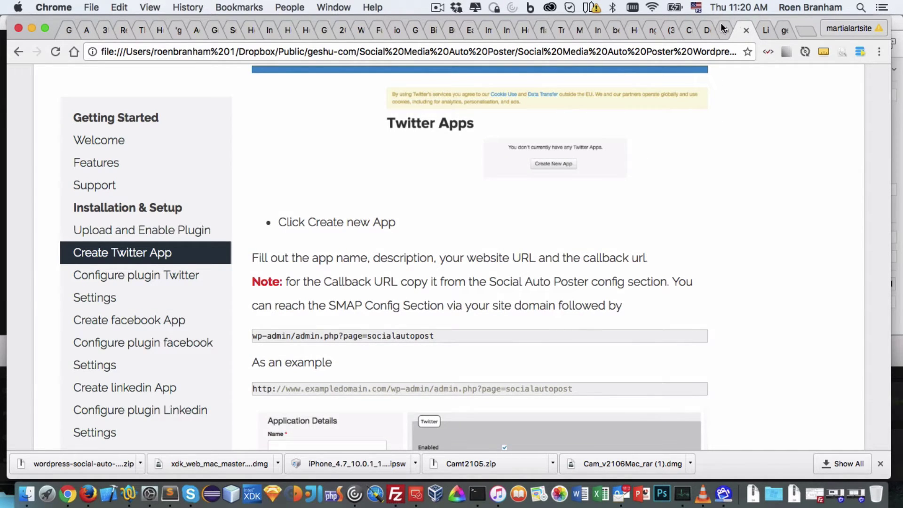
- Open cron-job.org in a new tab and start a new cronjob via Members > Cronjobs
left_click(762, 31)
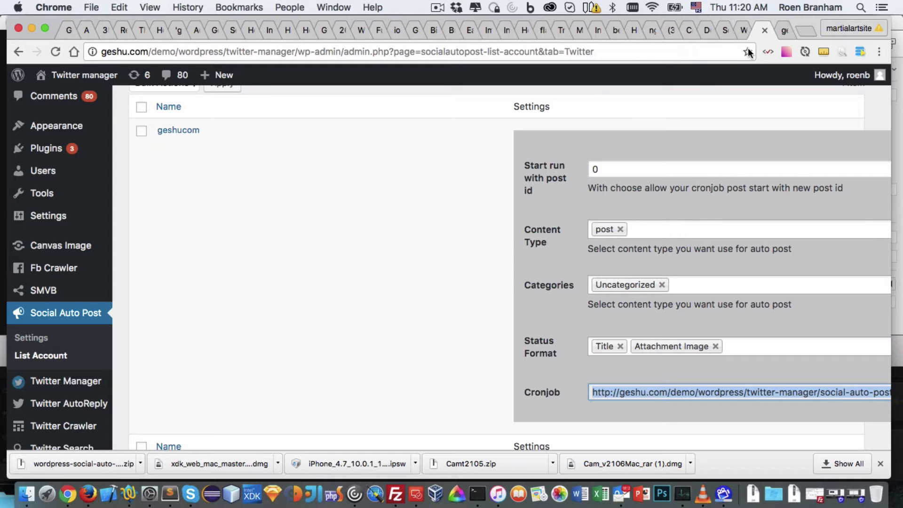
left_click(804, 31)
type("cron")
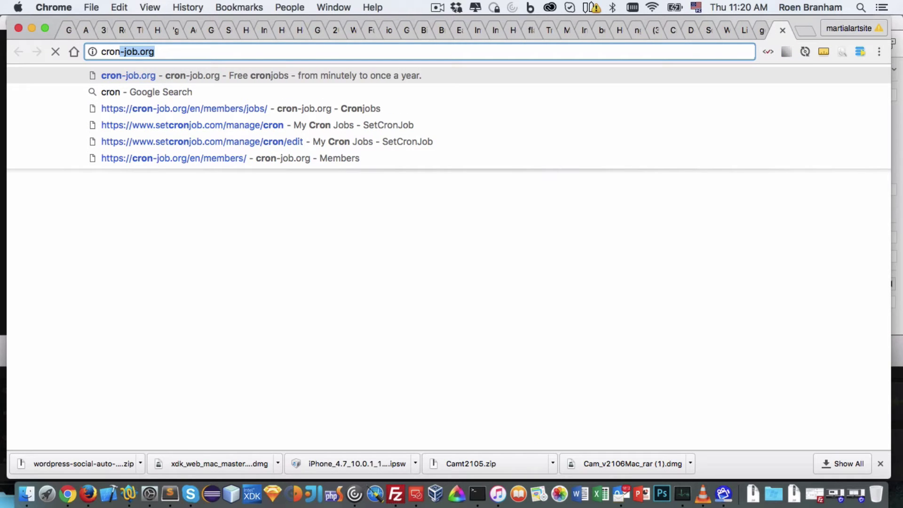
type("-job.org")
key("Return")
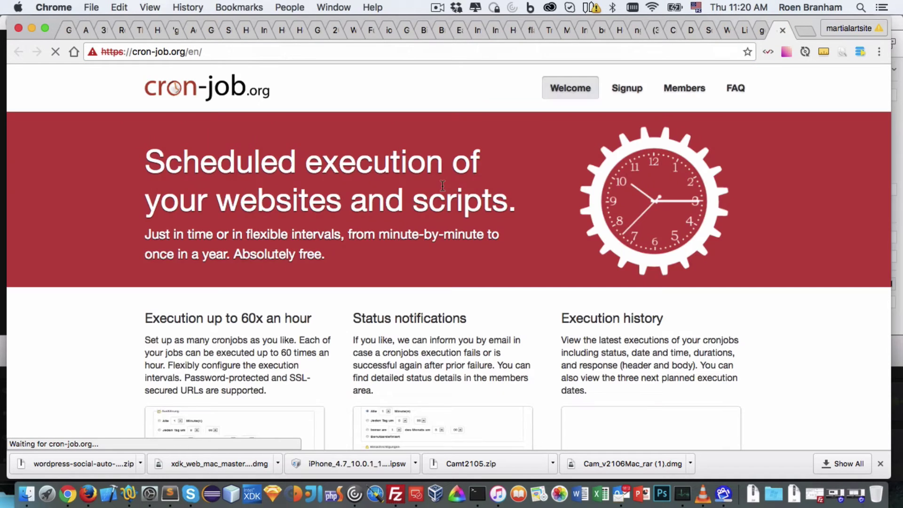
left_click(693, 94)
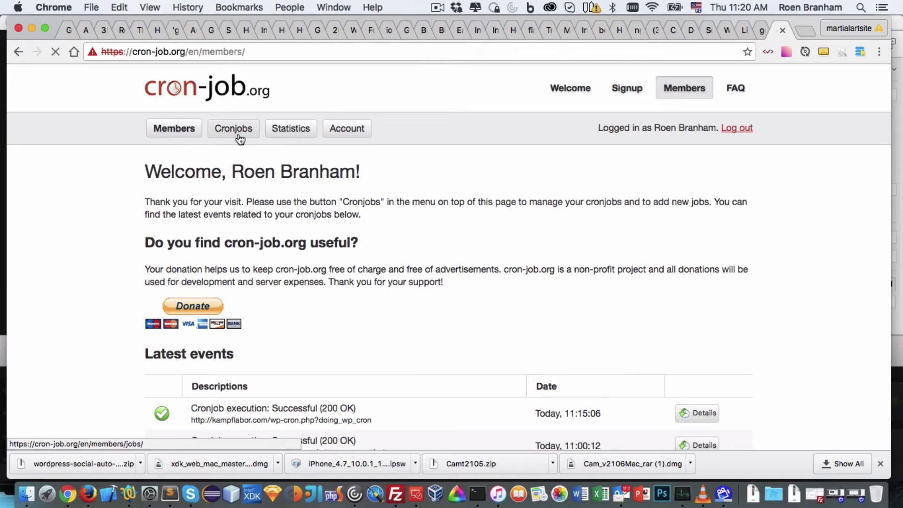
left_click(239, 137)
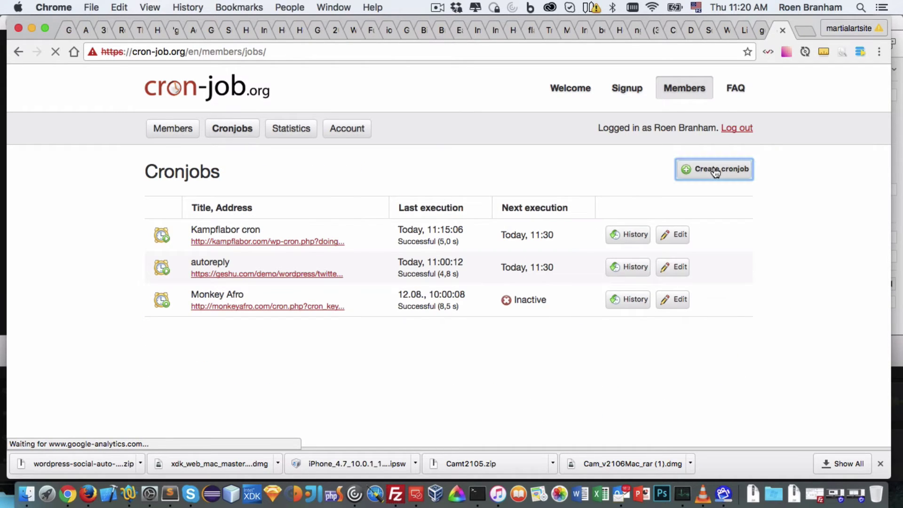
left_click(714, 170)
- Title the cronjob 'testing cron', paste the plugin's cron URL, then go back to WordPress
left_click(334, 271)
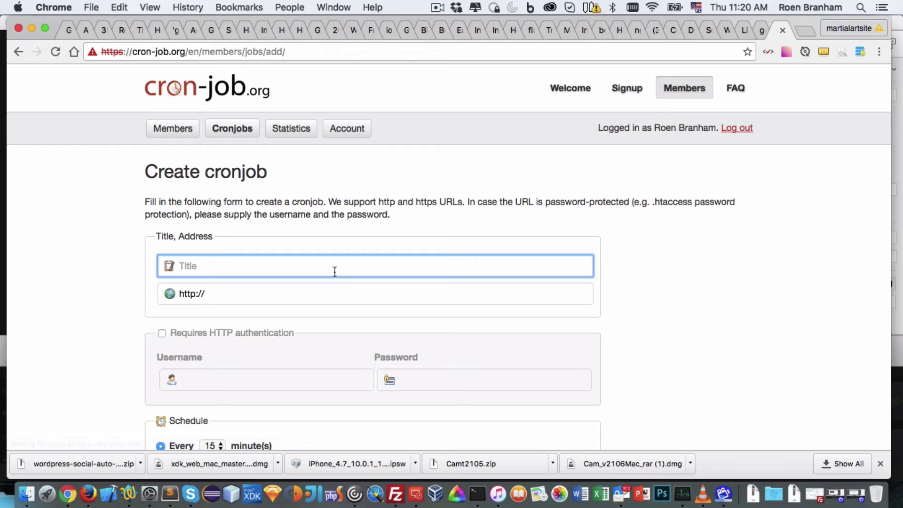
type("testing cron")
key("Tab")
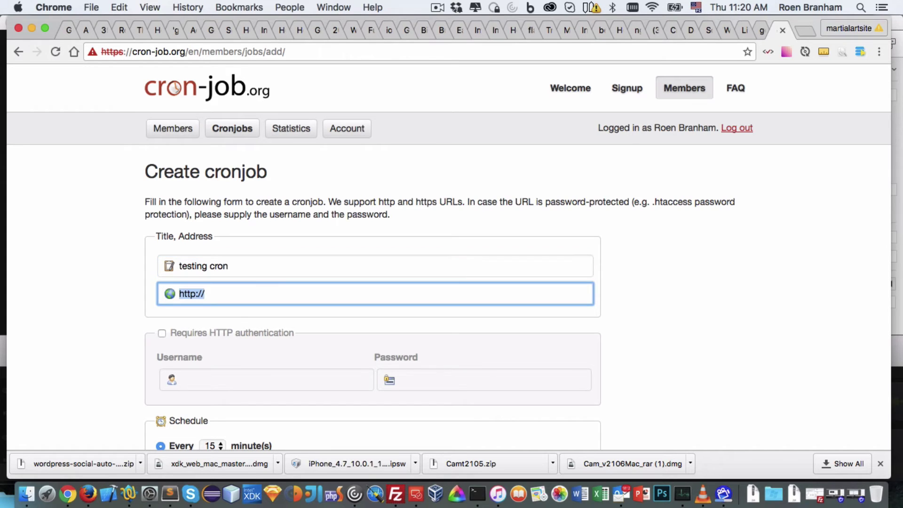
type("http://geshu.com/demo/wordpress/twitter-manager/social-auto-post?id=15")
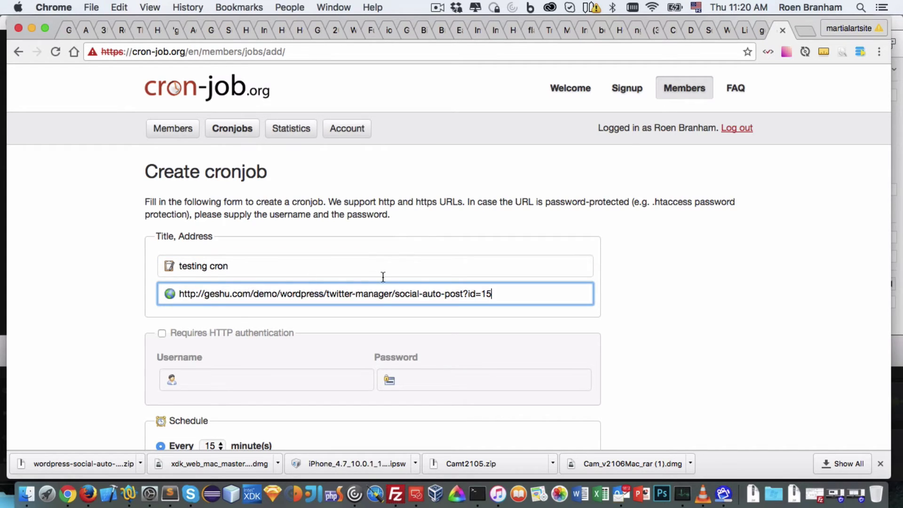
scroll(383, 277, "down", 5)
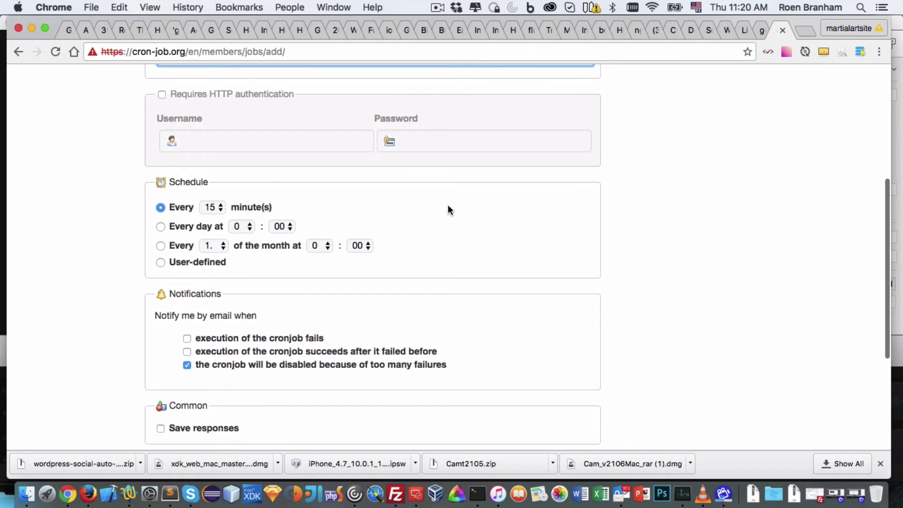
scroll(451, 209, "down", 3)
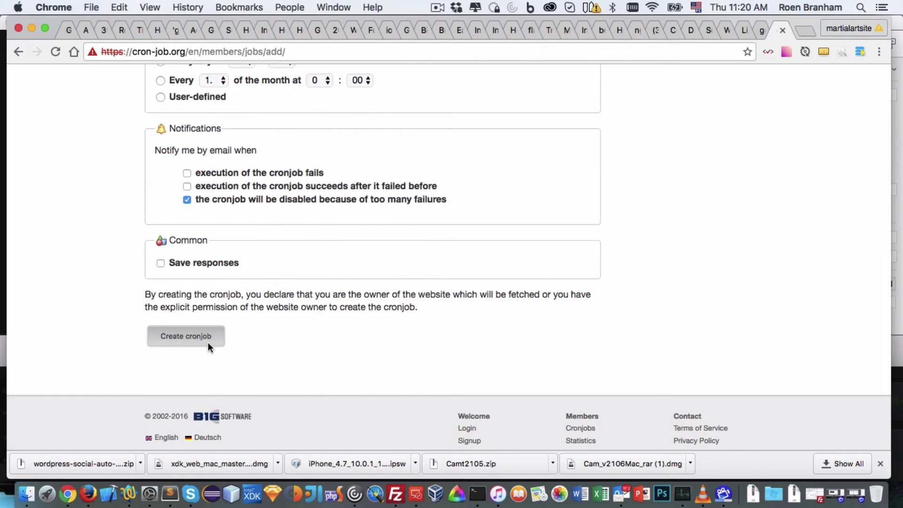
scroll(359, 333, "up", 10)
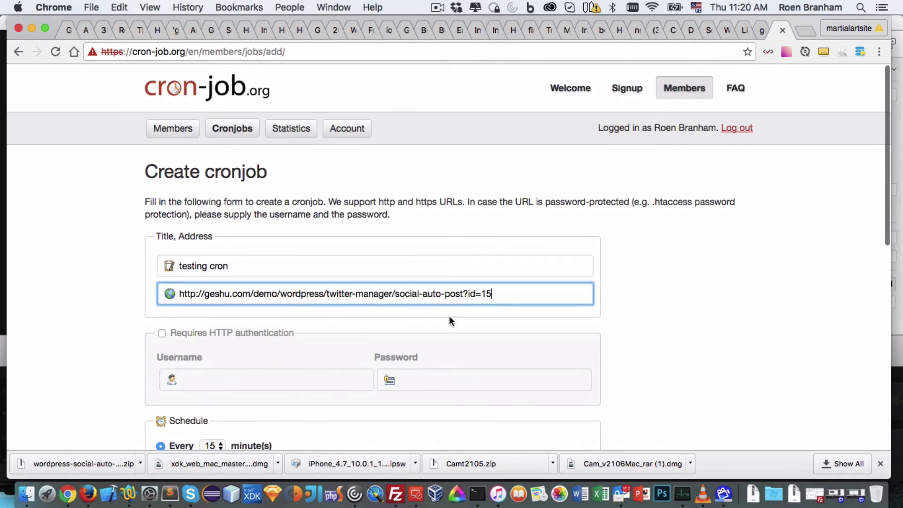
left_click(755, 29)
left_click(746, 29)
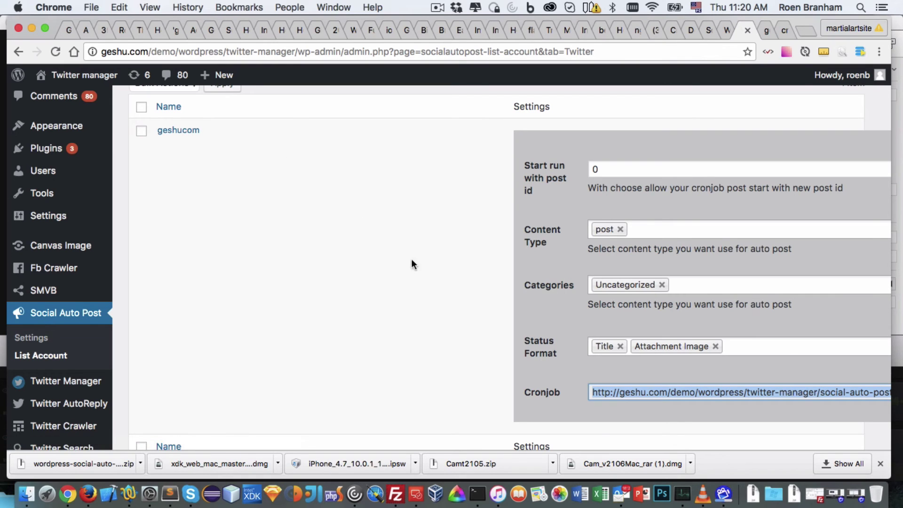
scroll(373, 214, "up", 5)
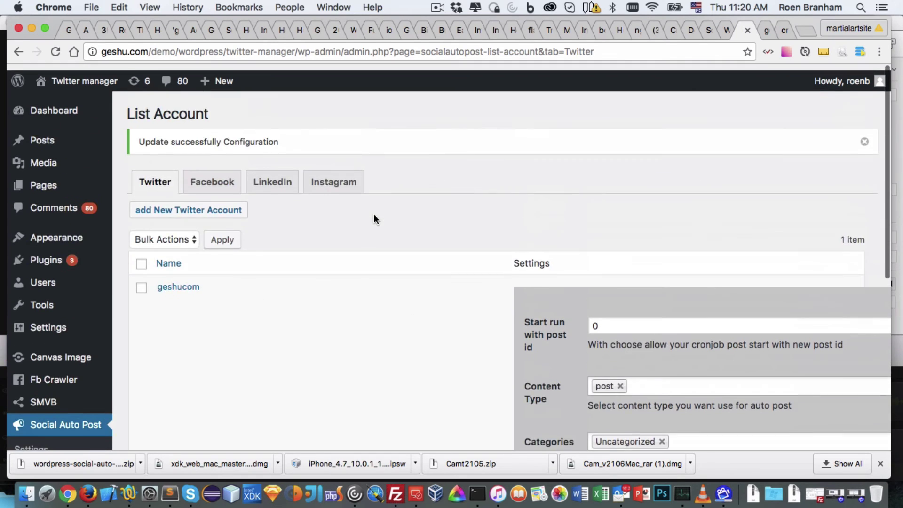